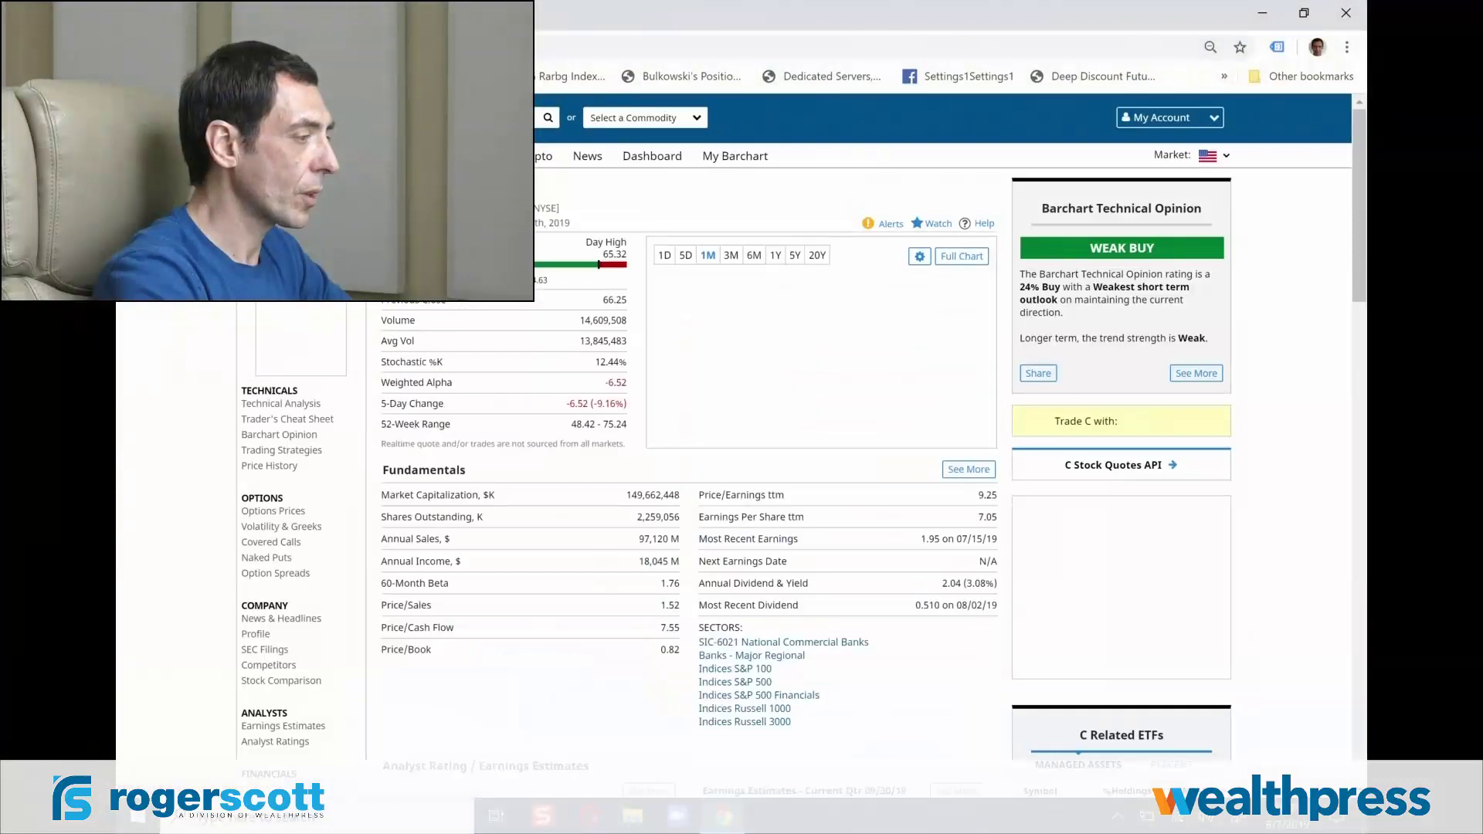
Step: Open Citigroup's 6-month full candlestick chart and take a fullscreen snip of it
{"action": "left_click", "coordinate": [961, 272]}
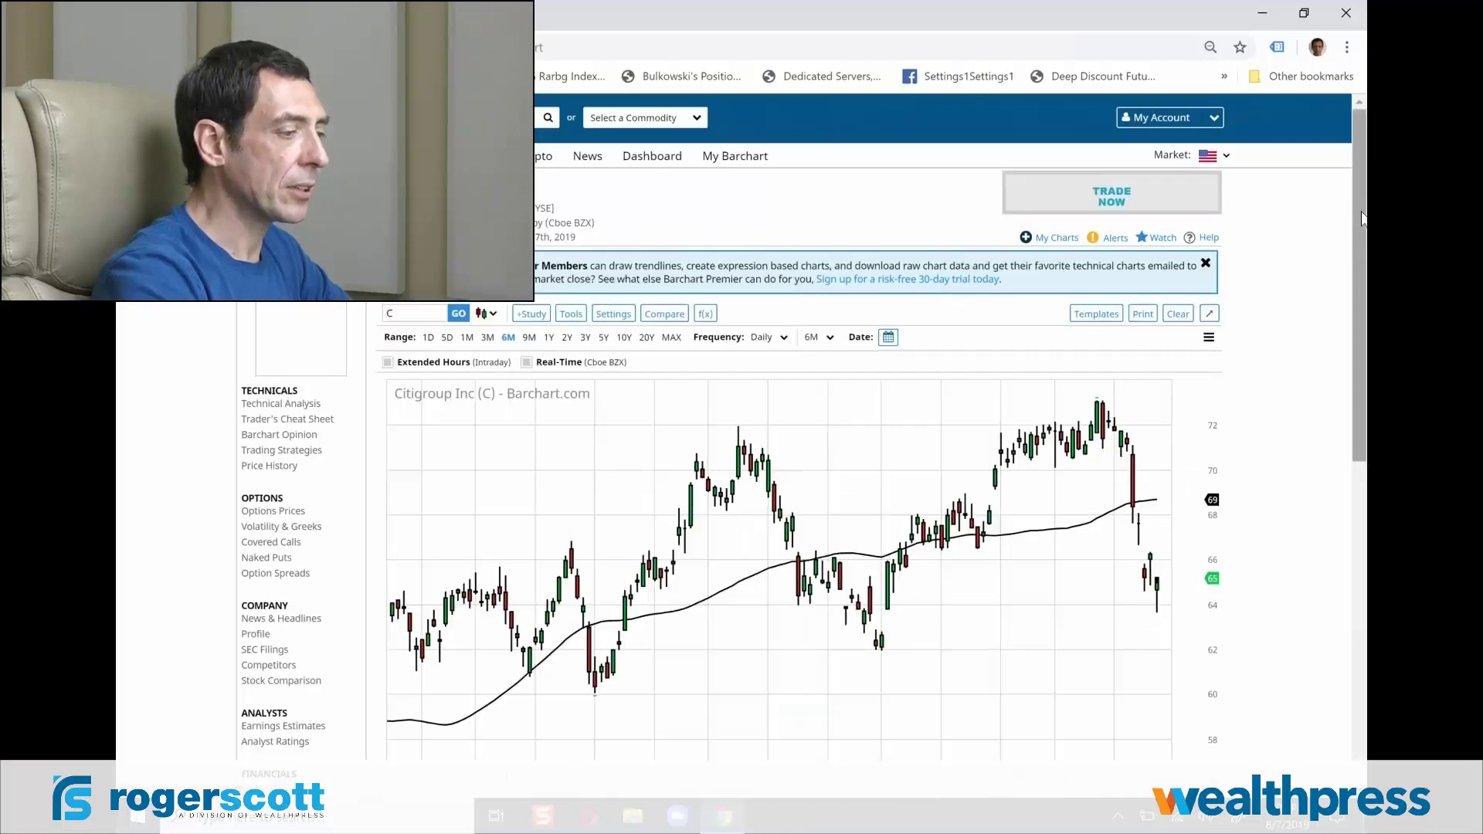
{"action": "left_click_drag", "start_coordinate": [1361, 218], "coordinate": [1364, 222]}
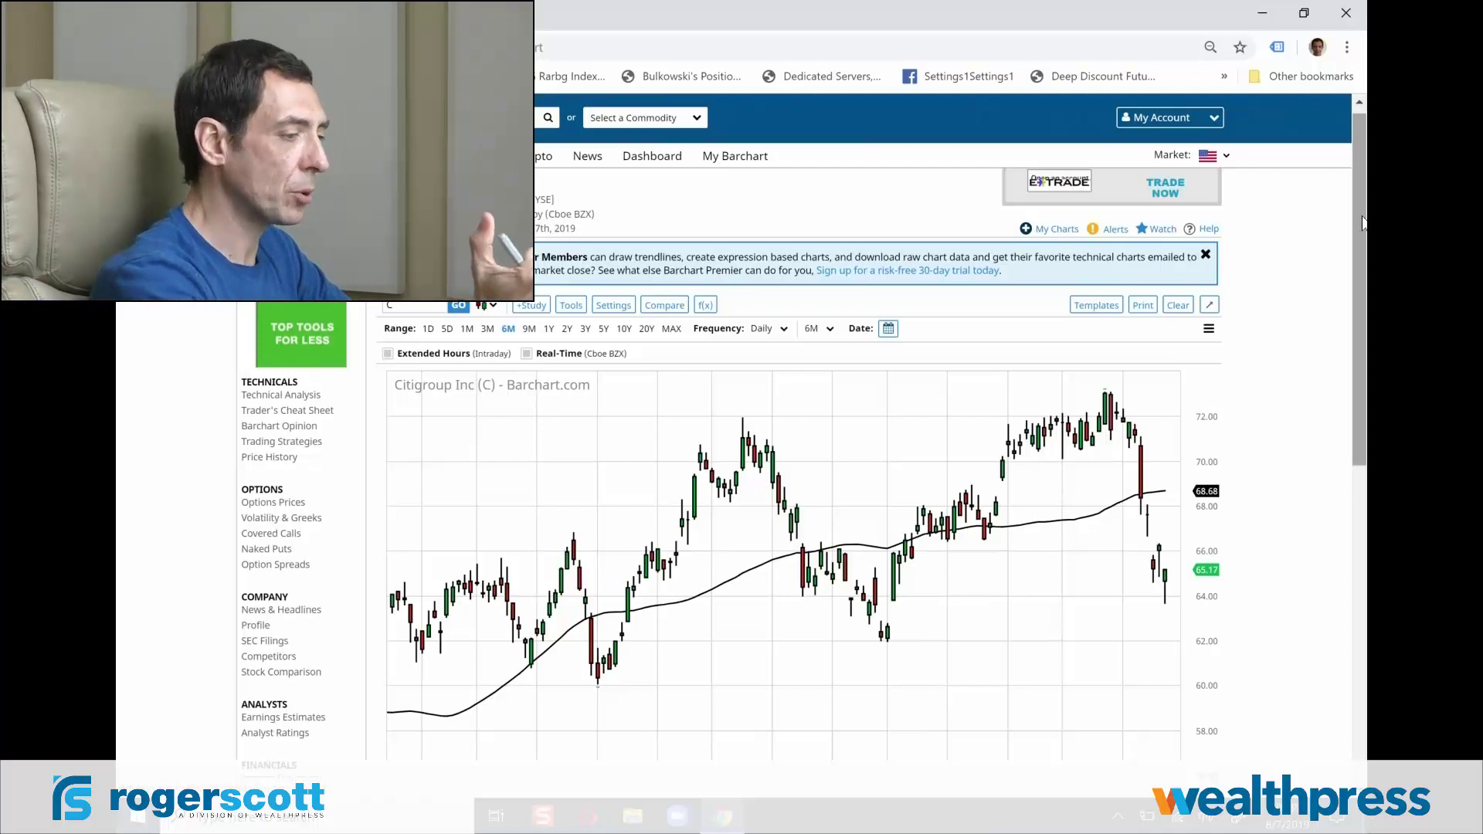
{"action": "key", "text": "super+w"}
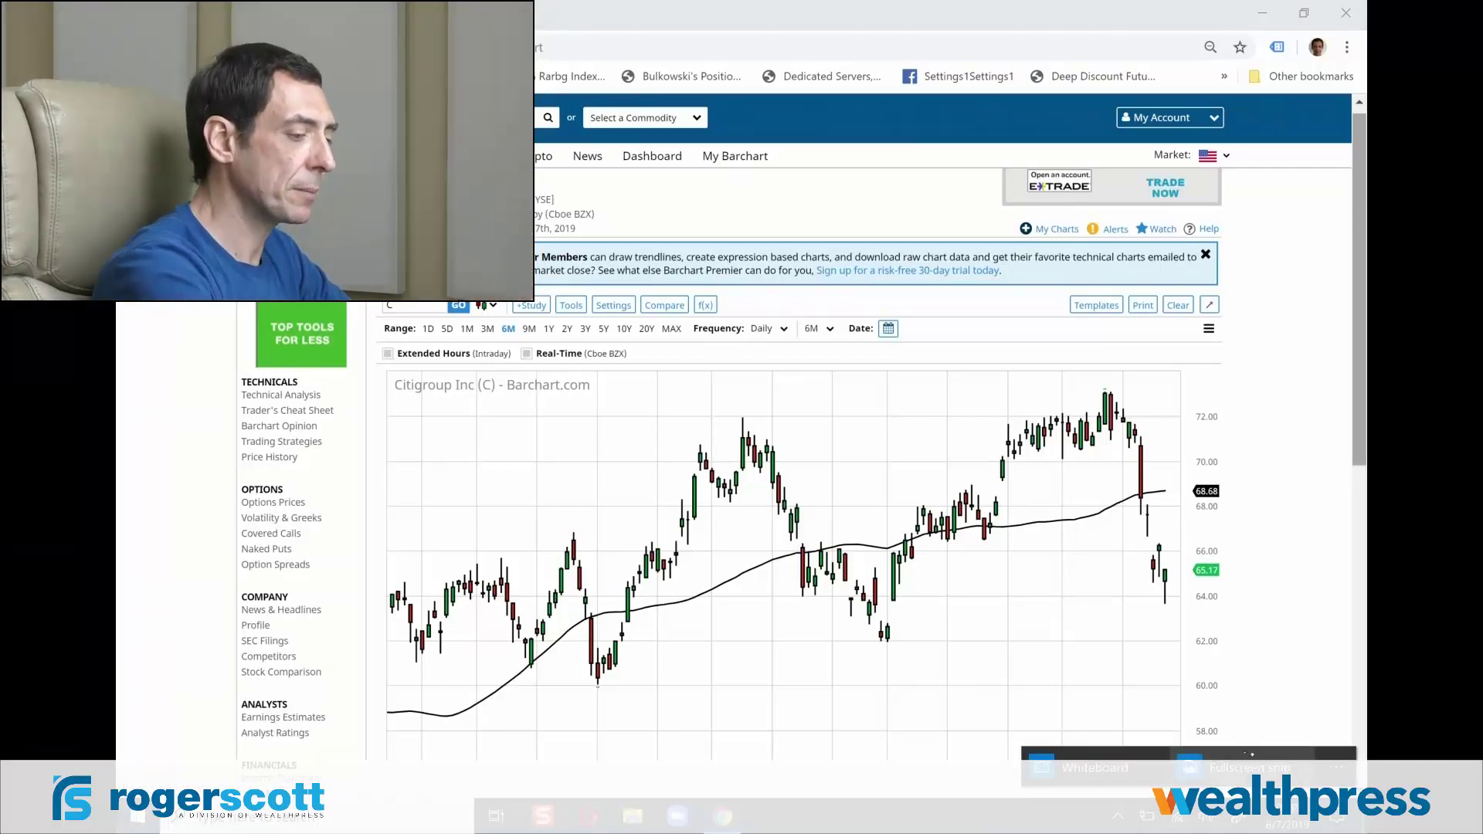
{"action": "left_click", "coordinate": [1234, 767]}
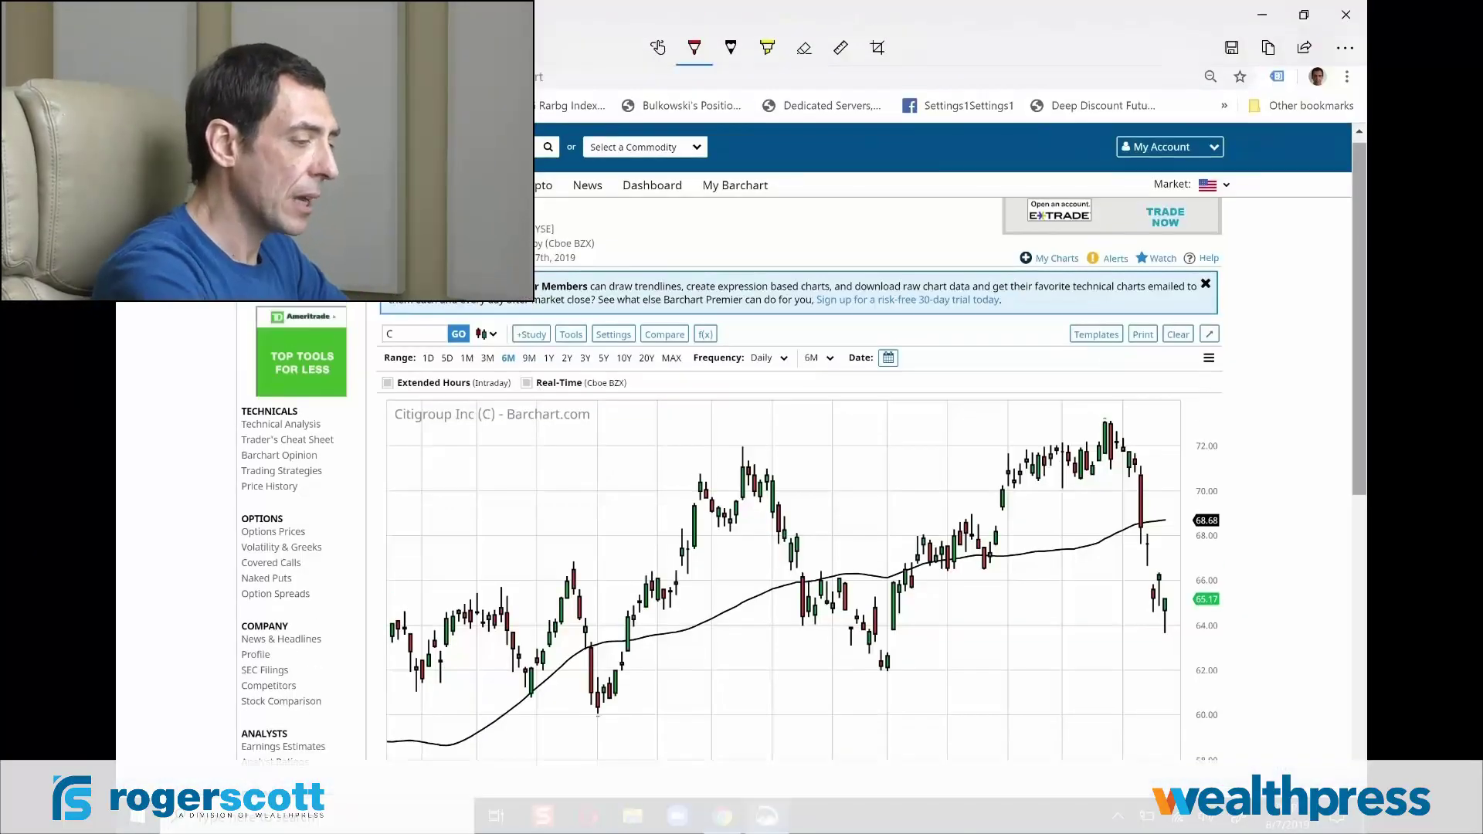
Step: Circle the latest candles and the swing lows near 62 and 60, and draw arrows below them
{"action": "mouse_move", "coordinate": [1150, 610]}
{"action": "left_mouse_down"}
{"action": "mouse_move", "coordinate": [1167, 641]}
{"action": "mouse_move", "coordinate": [1158, 586]}
{"action": "left_mouse_up"}
{"action": "left_click_drag", "start_coordinate": [879, 643], "coordinate": [870, 648]}
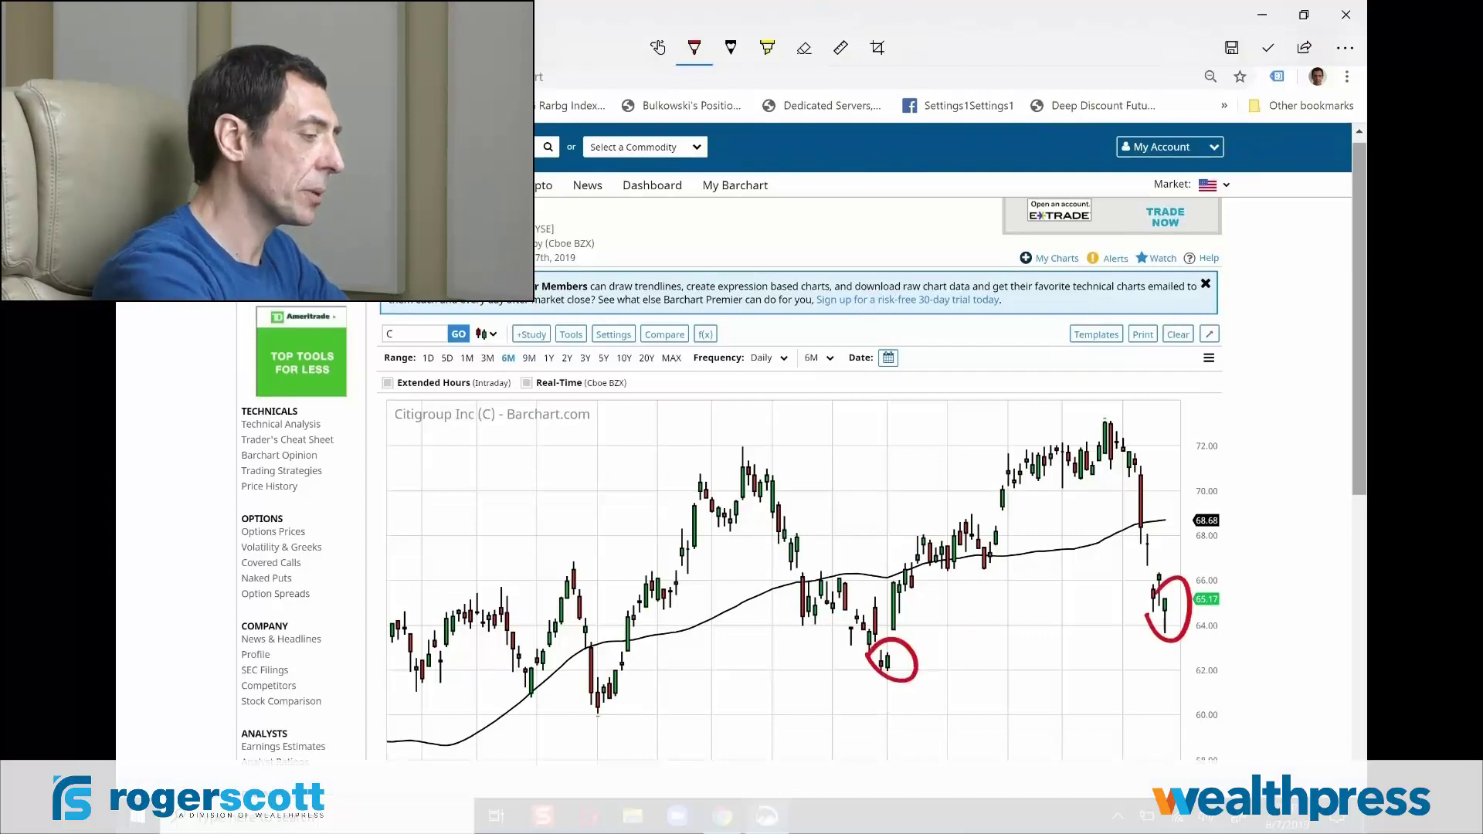
{"action": "left_click_drag", "start_coordinate": [582, 716], "coordinate": [597, 690]}
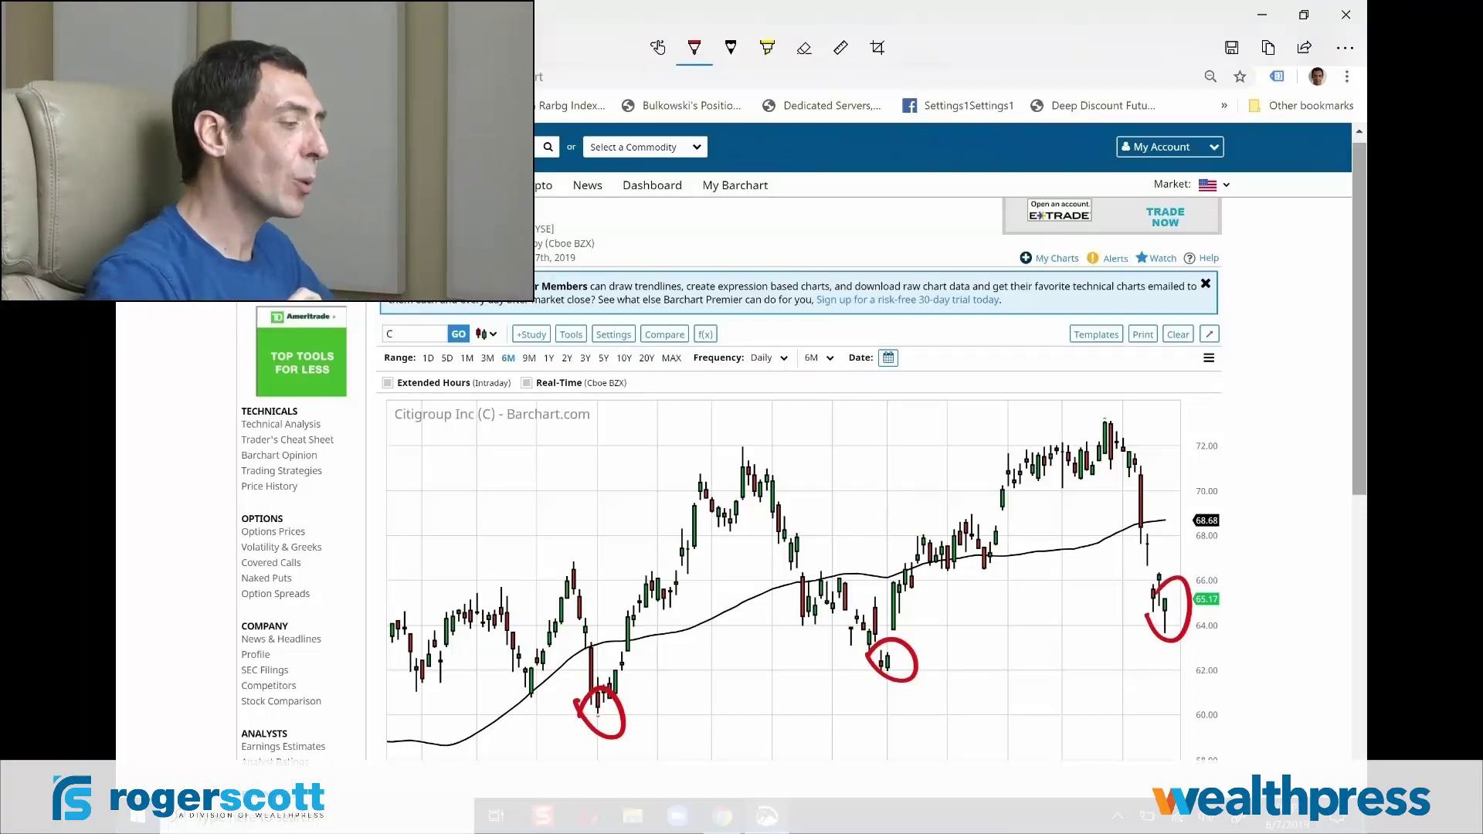
{"action": "mouse_move", "coordinate": [396, 542]}
{"action": "left_mouse_down"}
{"action": "mouse_move", "coordinate": [892, 364]}
{"action": "mouse_move", "coordinate": [854, 403]}
{"action": "left_mouse_up"}
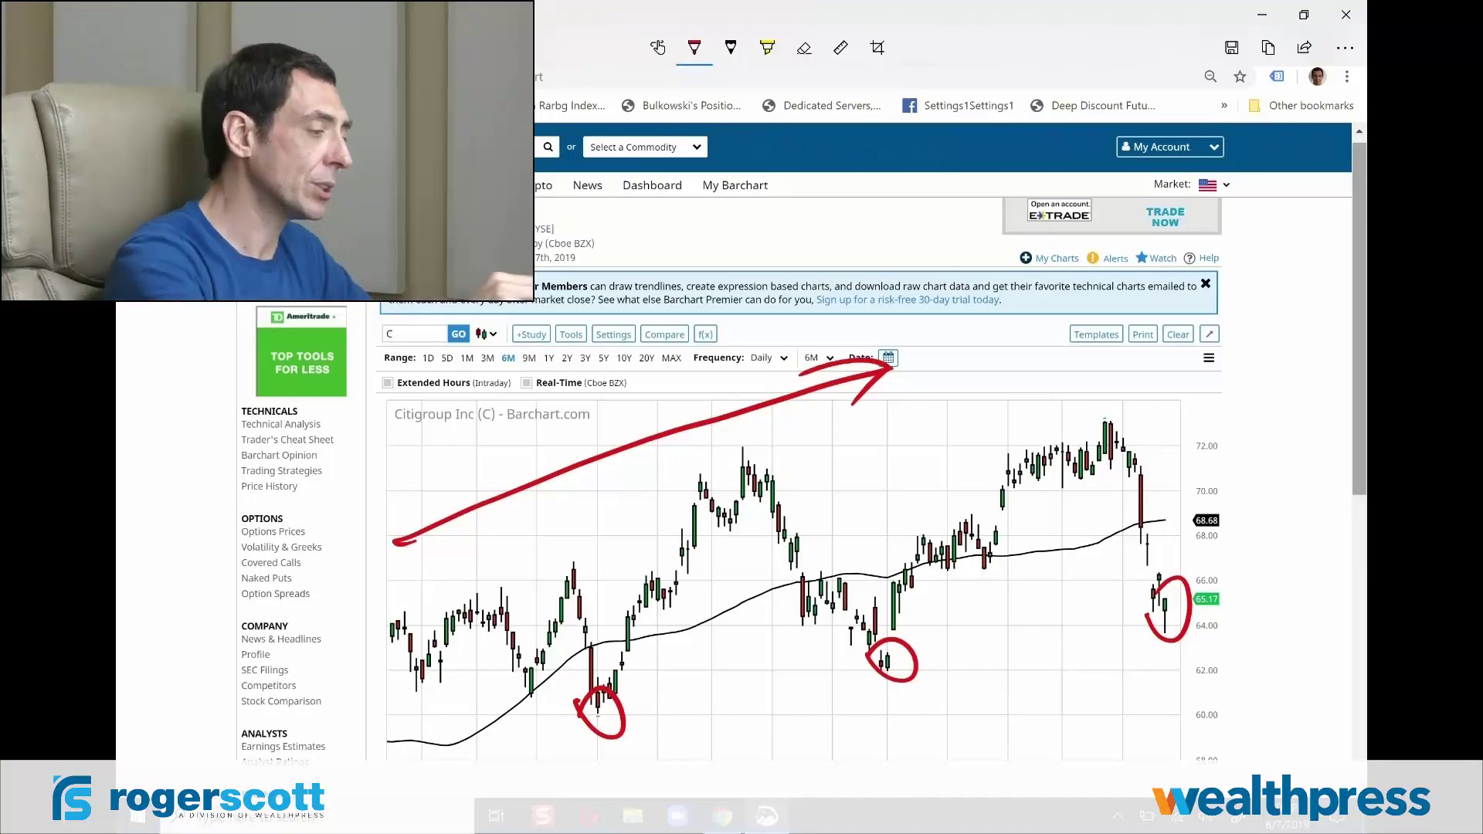
{"action": "mouse_move", "coordinate": [672, 664]}
{"action": "left_mouse_down"}
{"action": "mouse_move", "coordinate": [892, 780]}
{"action": "mouse_move", "coordinate": [927, 677]}
{"action": "left_mouse_up"}
{"action": "left_click_drag", "start_coordinate": [948, 726], "coordinate": [975, 769]}
{"action": "mouse_move", "coordinate": [933, 759]}
{"action": "left_mouse_down"}
{"action": "mouse_move", "coordinate": [975, 770]}
{"action": "mouse_move", "coordinate": [989, 725]}
{"action": "left_mouse_up"}
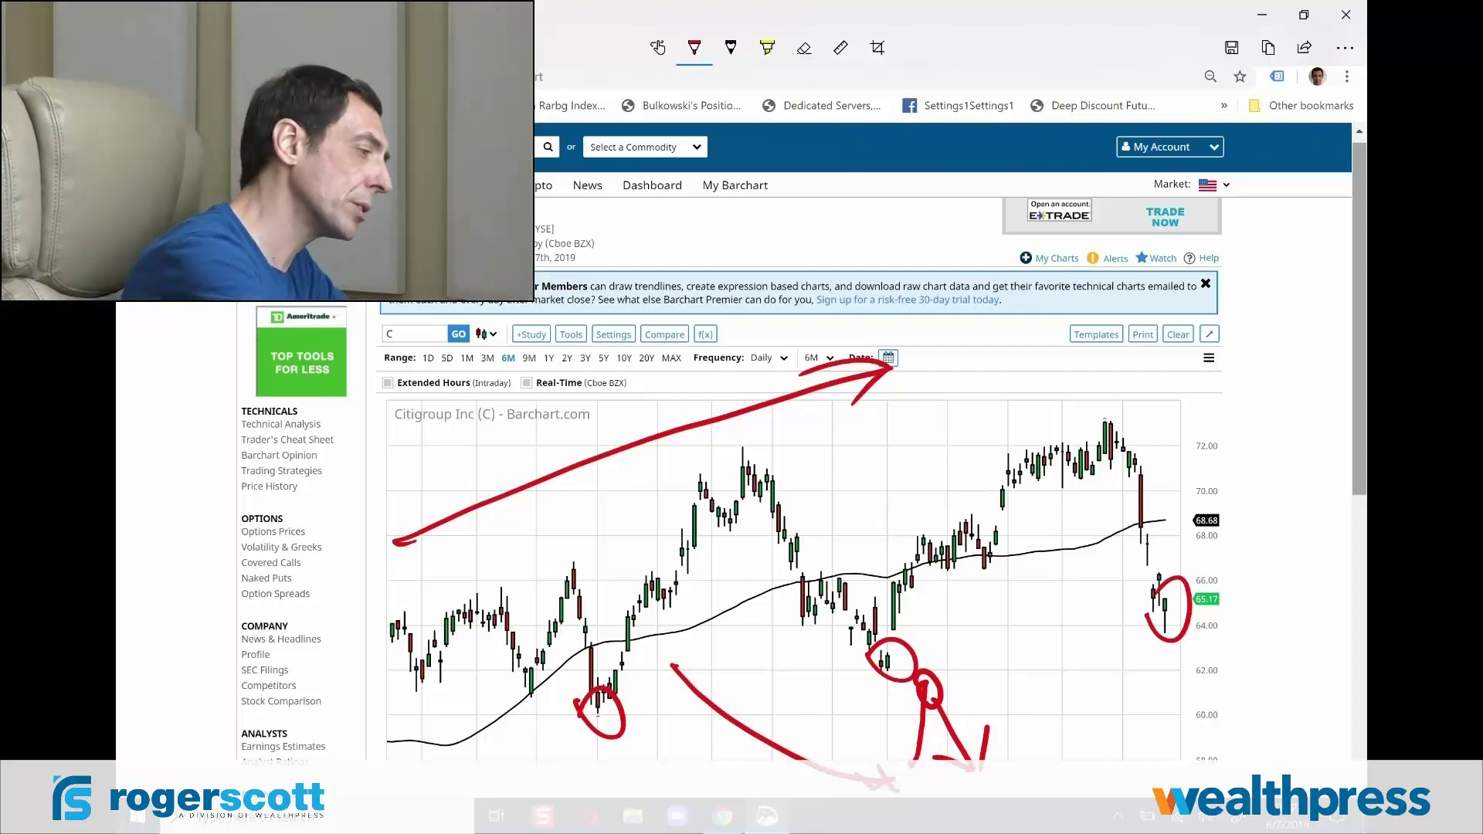
Step: Erase the long arrow, the stray stroke, the latest-candles circle and the loop below 62
{"action": "left_click", "coordinate": [740, 404]}
{"action": "left_click", "coordinate": [874, 392]}
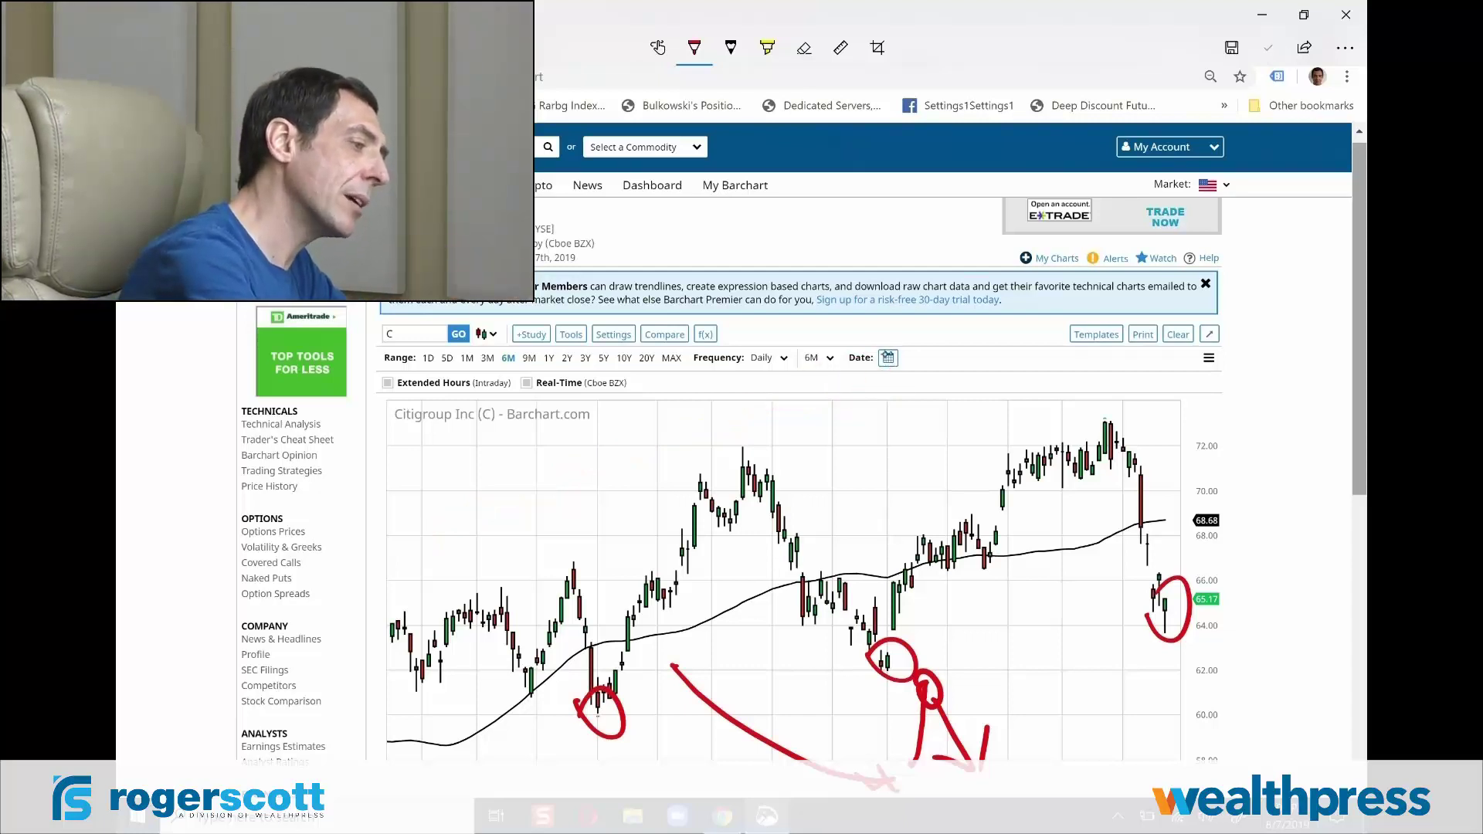
{"action": "left_click", "coordinate": [1148, 627]}
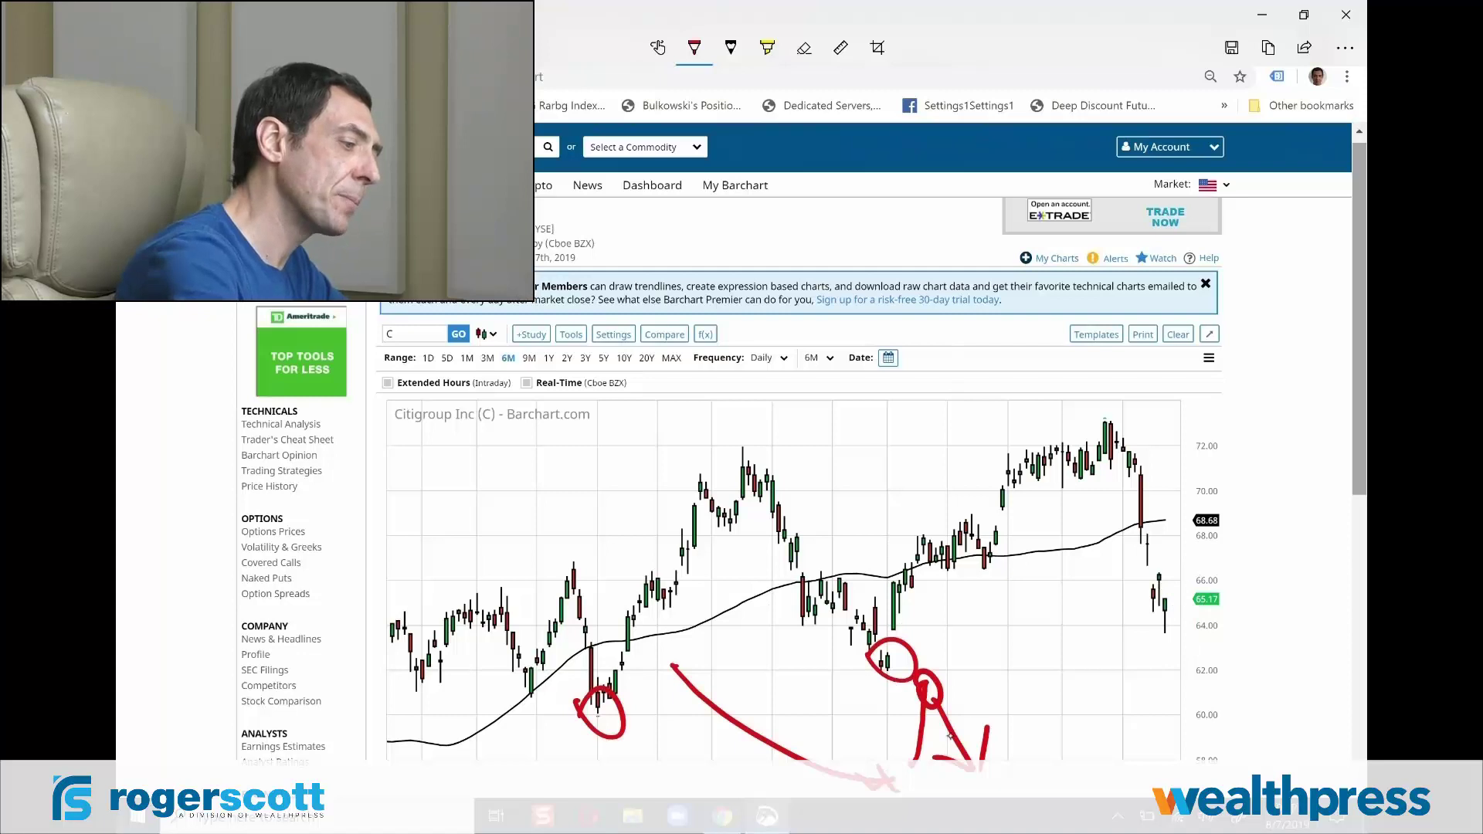
{"action": "left_click", "coordinate": [919, 680]}
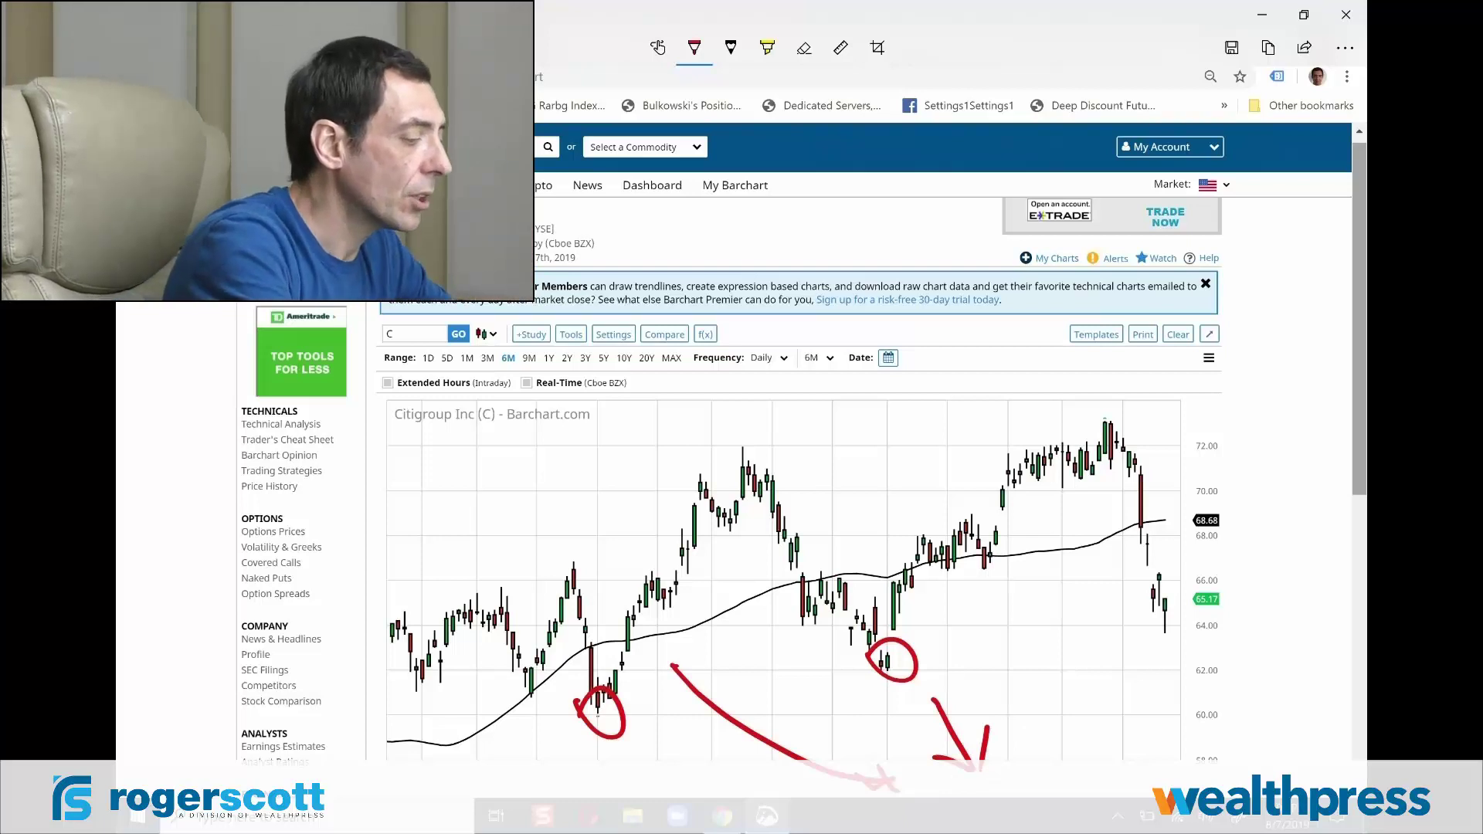
Step: Handwrite '30 breakout 30%' and '50 breakout 50%' above the candles
{"action": "mouse_move", "coordinate": [801, 417]}
{"action": "left_mouse_down"}
{"action": "mouse_move", "coordinate": [816, 441]}
{"action": "mouse_move", "coordinate": [806, 487]}
{"action": "left_mouse_up"}
{"action": "mouse_move", "coordinate": [860, 410]}
{"action": "left_mouse_down"}
{"action": "mouse_move", "coordinate": [955, 440]}
{"action": "mouse_move", "coordinate": [1075, 398]}
{"action": "mouse_move", "coordinate": [1101, 423]}
{"action": "mouse_move", "coordinate": [1150, 380]}
{"action": "mouse_move", "coordinate": [1178, 422]}
{"action": "mouse_move", "coordinate": [1196, 384]}
{"action": "mouse_move", "coordinate": [1206, 432]}
{"action": "mouse_move", "coordinate": [1301, 371]}
{"action": "mouse_move", "coordinate": [1271, 340]}
{"action": "left_mouse_up"}
{"action": "left_click_drag", "start_coordinate": [1305, 403], "coordinate": [1310, 424]}
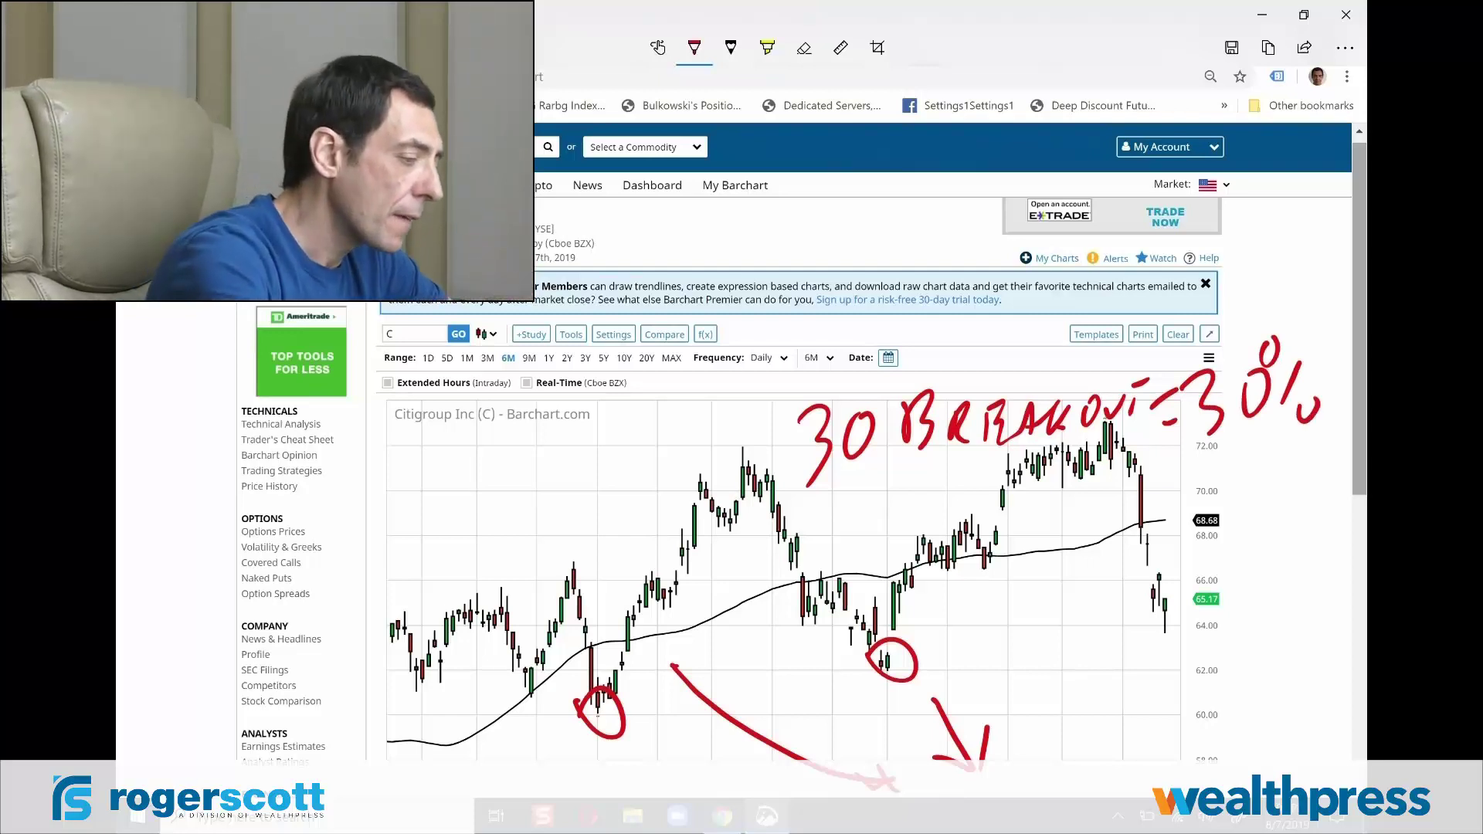
{"action": "mouse_move", "coordinate": [853, 498]}
{"action": "left_mouse_down"}
{"action": "mouse_move", "coordinate": [842, 540]}
{"action": "mouse_move", "coordinate": [878, 483]}
{"action": "left_mouse_up"}
{"action": "mouse_move", "coordinate": [904, 494]}
{"action": "left_mouse_down"}
{"action": "mouse_move", "coordinate": [1031, 519]}
{"action": "mouse_move", "coordinate": [1081, 494]}
{"action": "mouse_move", "coordinate": [1109, 510]}
{"action": "mouse_move", "coordinate": [1132, 485]}
{"action": "left_mouse_up"}
{"action": "mouse_move", "coordinate": [1136, 485]}
{"action": "left_mouse_down"}
{"action": "mouse_move", "coordinate": [1146, 513]}
{"action": "mouse_move", "coordinate": [1231, 456]}
{"action": "mouse_move", "coordinate": [1283, 500]}
{"action": "mouse_move", "coordinate": [1313, 463]}
{"action": "mouse_move", "coordinate": [1335, 466]}
{"action": "left_mouse_up"}
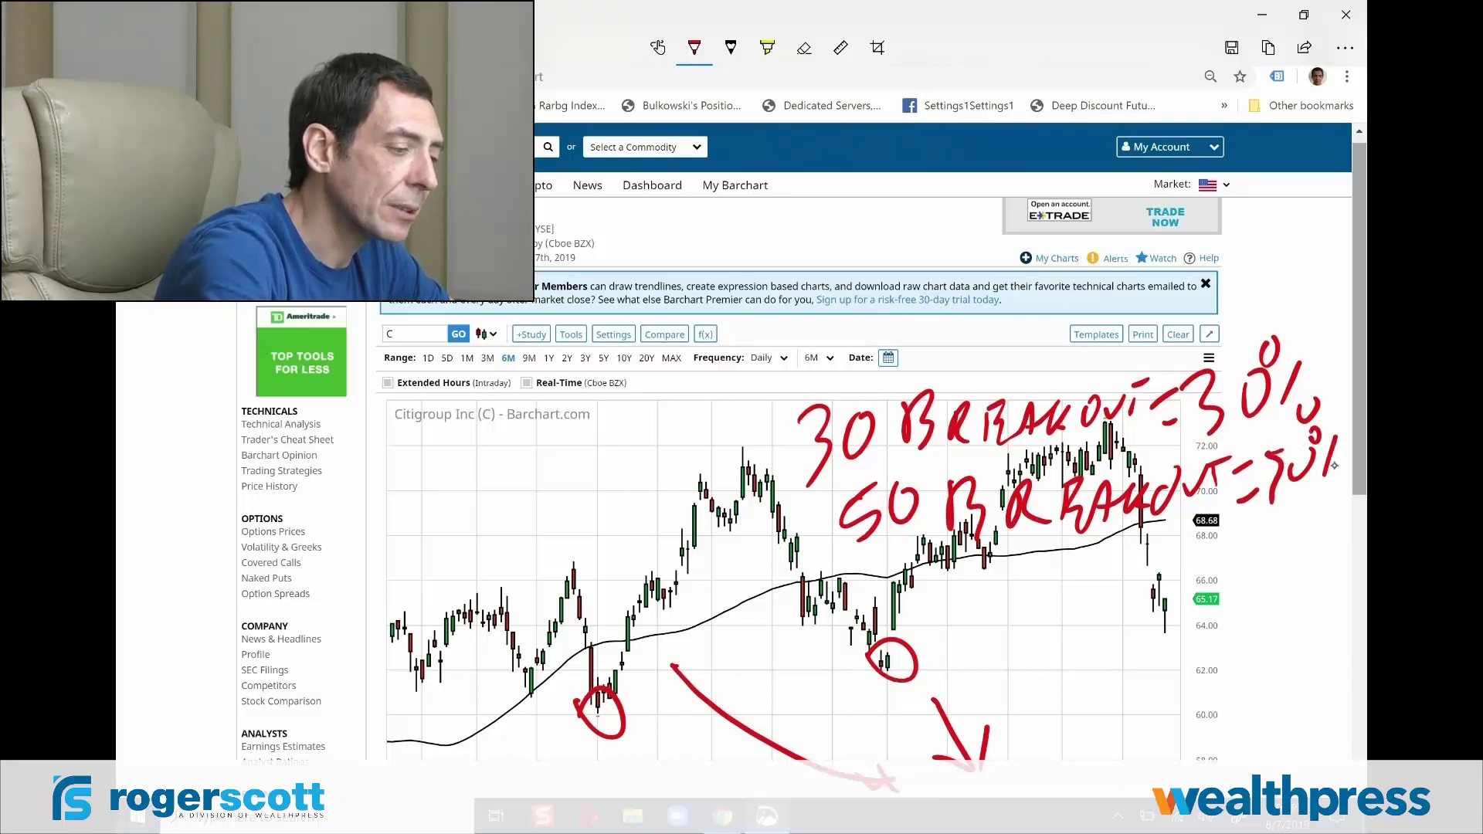
Step: Write '90 breakout' beneath the 50 breakout line
{"action": "mouse_move", "coordinate": [975, 589]}
{"action": "left_mouse_down"}
{"action": "mouse_move", "coordinate": [992, 578]}
{"action": "mouse_move", "coordinate": [985, 635]}
{"action": "left_mouse_up"}
{"action": "left_click_drag", "start_coordinate": [1017, 581], "coordinate": [1018, 582]}
{"action": "left_click_drag", "start_coordinate": [937, 703], "coordinate": [970, 765]}
{"action": "mouse_move", "coordinate": [1052, 576]}
{"action": "left_mouse_down"}
{"action": "mouse_move", "coordinate": [1051, 614]}
{"action": "mouse_move", "coordinate": [1071, 601]}
{"action": "left_mouse_up"}
{"action": "left_click_drag", "start_coordinate": [1106, 556], "coordinate": [1114, 584]}
{"action": "mouse_move", "coordinate": [1131, 550]}
{"action": "left_mouse_down"}
{"action": "mouse_move", "coordinate": [1135, 574]}
{"action": "mouse_move", "coordinate": [1156, 577]}
{"action": "mouse_move", "coordinate": [1190, 541]}
{"action": "left_mouse_up"}
{"action": "mouse_move", "coordinate": [1191, 567]}
{"action": "left_mouse_down"}
{"action": "mouse_move", "coordinate": [1218, 544]}
{"action": "mouse_move", "coordinate": [1234, 570]}
{"action": "mouse_move", "coordinate": [1271, 558]}
{"action": "left_mouse_up"}
{"action": "left_click_drag", "start_coordinate": [1275, 530], "coordinate": [1293, 522]}
Step: Add 65% to the 90 breakout note, circle it and draw a downward arrow below
{"action": "mouse_move", "coordinate": [1071, 618]}
{"action": "left_mouse_down"}
{"action": "mouse_move", "coordinate": [1060, 678]}
{"action": "mouse_move", "coordinate": [1076, 643]}
{"action": "left_mouse_up"}
{"action": "mouse_move", "coordinate": [1118, 615]}
{"action": "left_mouse_down"}
{"action": "mouse_move", "coordinate": [1102, 669]}
{"action": "mouse_move", "coordinate": [1127, 606]}
{"action": "left_mouse_up"}
{"action": "left_click_drag", "start_coordinate": [1158, 587], "coordinate": [1138, 661]}
{"action": "left_click_drag", "start_coordinate": [1130, 570], "coordinate": [1126, 587]}
{"action": "left_click_drag", "start_coordinate": [1149, 618], "coordinate": [1171, 635]}
{"action": "mouse_move", "coordinate": [1005, 707]}
{"action": "left_mouse_down"}
{"action": "mouse_move", "coordinate": [1295, 579]}
{"action": "mouse_move", "coordinate": [1077, 514]}
{"action": "mouse_move", "coordinate": [1001, 702]}
{"action": "left_mouse_up"}
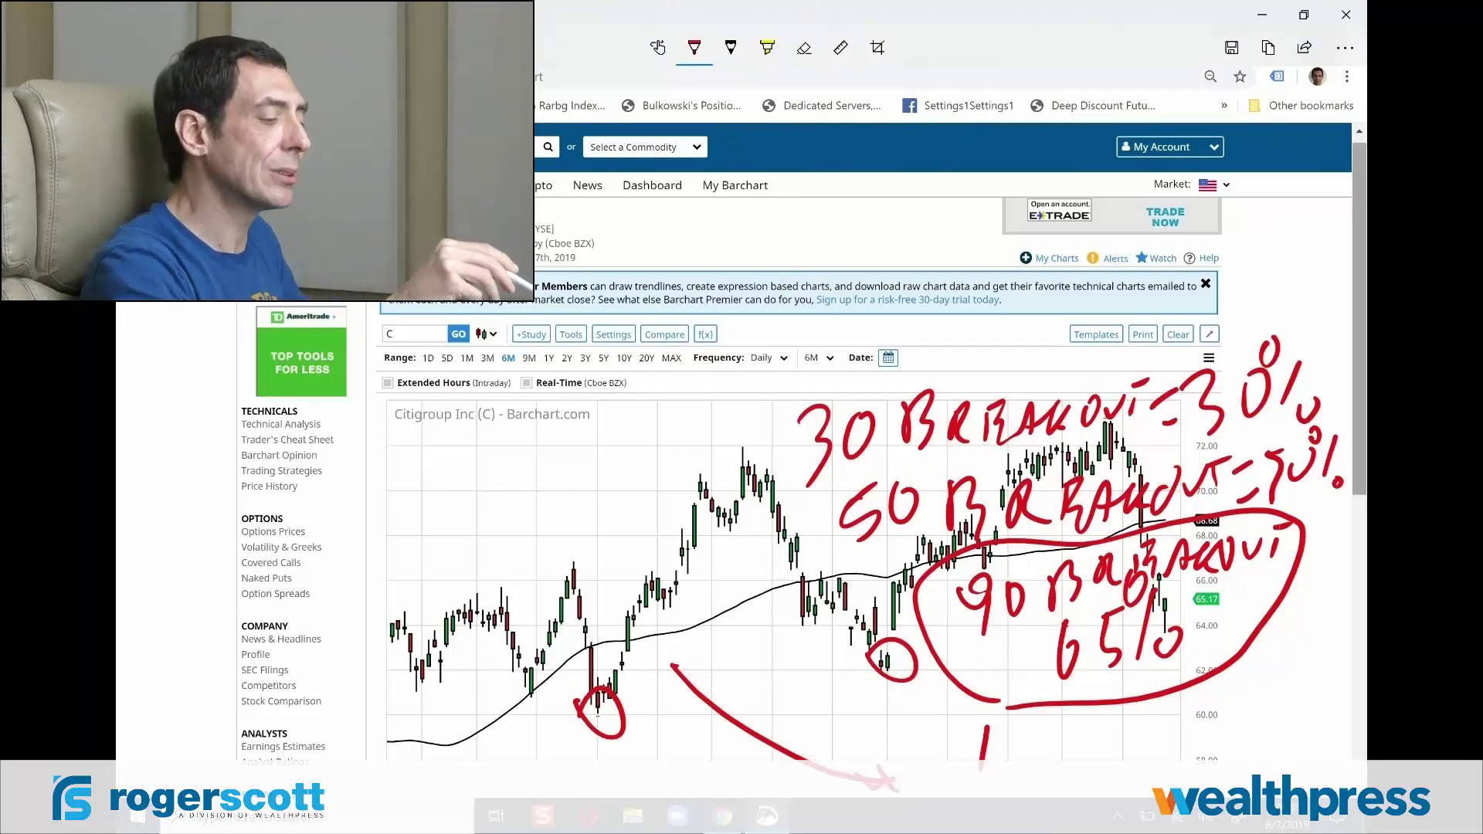
{"action": "mouse_move", "coordinate": [1116, 706]}
{"action": "left_mouse_down"}
{"action": "mouse_move", "coordinate": [1117, 767]}
{"action": "mouse_move", "coordinate": [1171, 713]}
{"action": "left_mouse_up"}
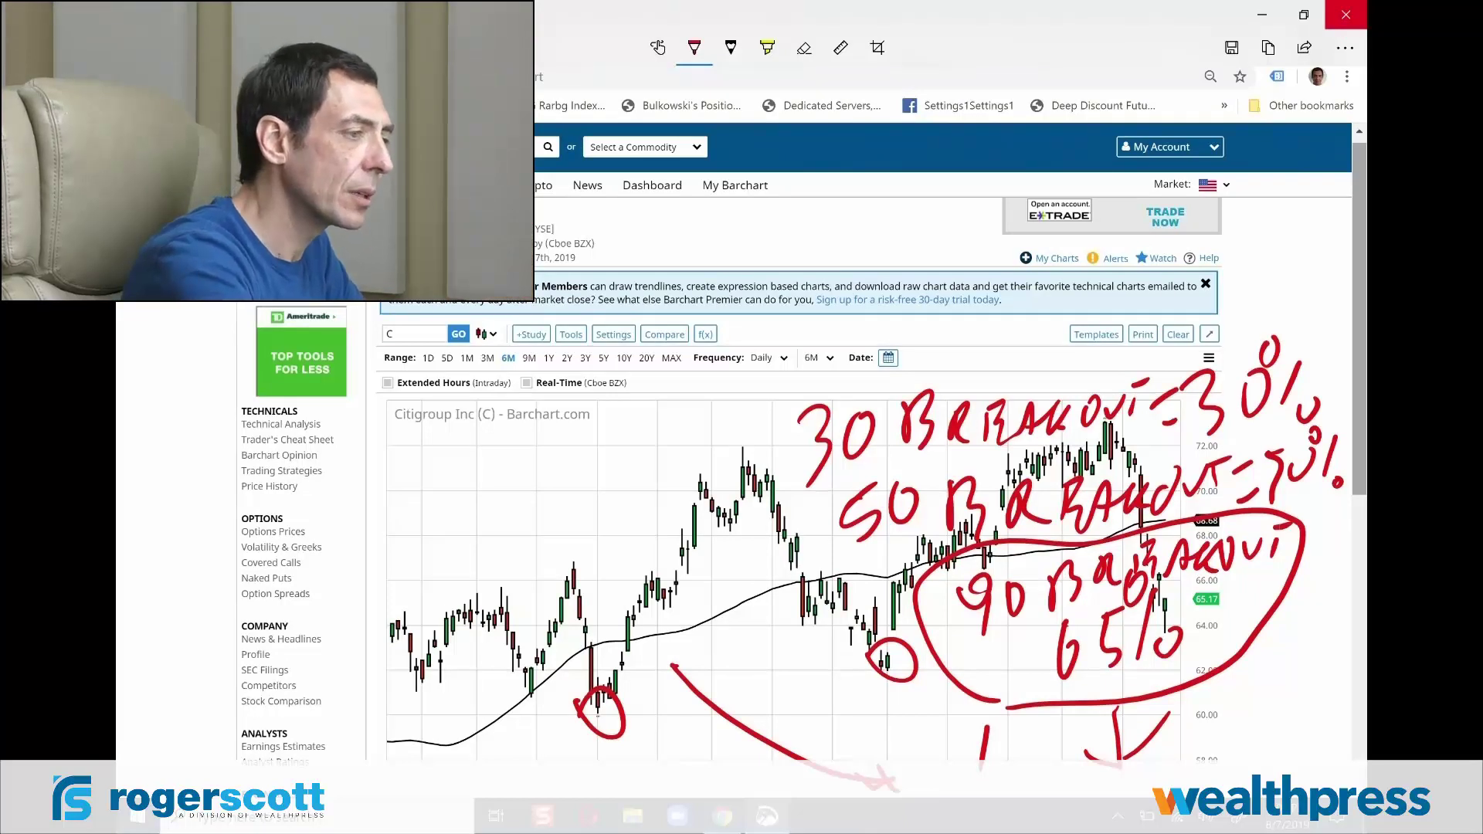
Step: Close the annotated sketch without saving it
{"action": "left_click", "coordinate": [1346, 15]}
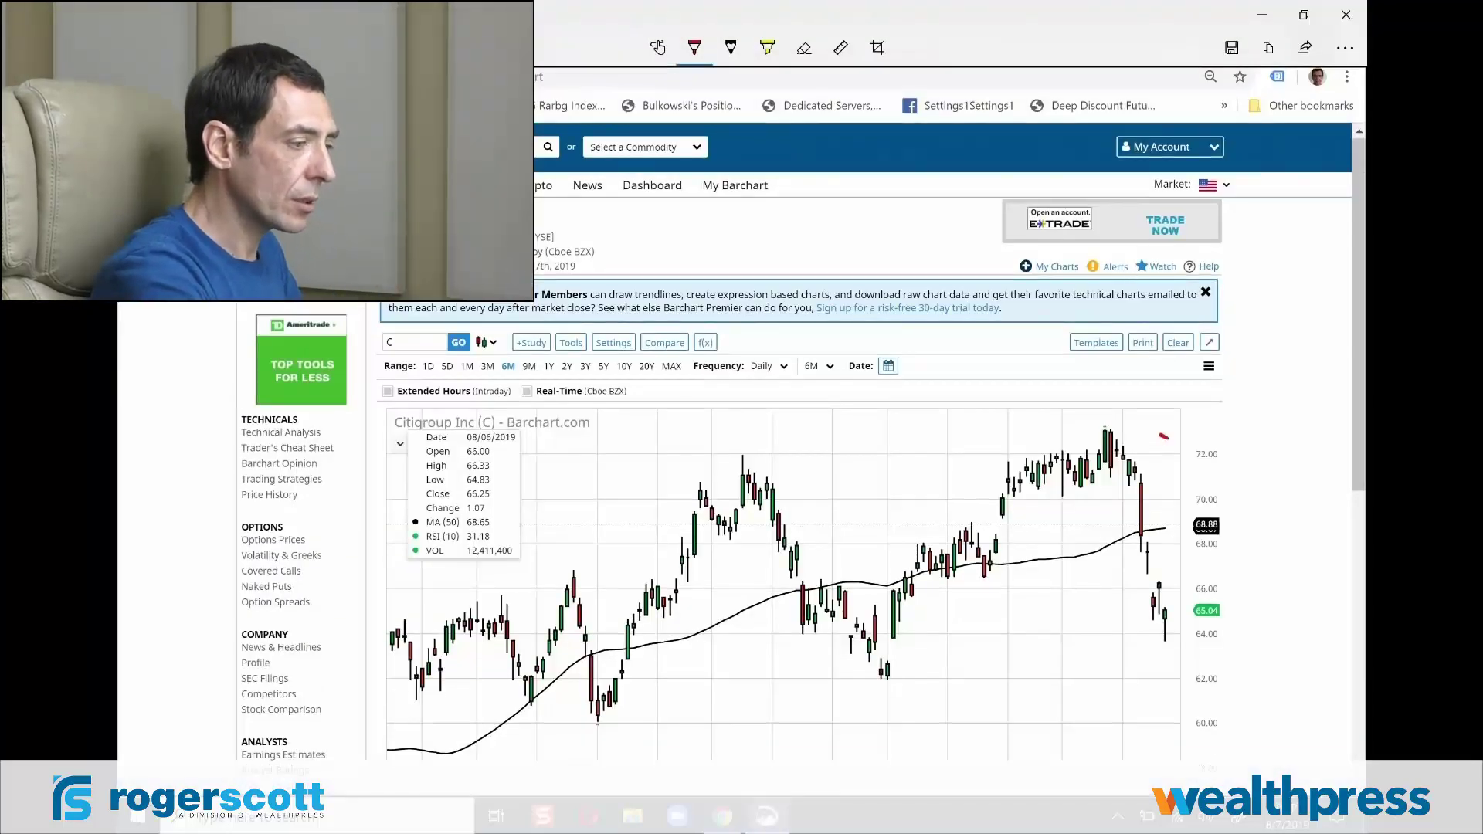
Step: Draw a red arrow and circle at Citigroup's latest candles, then minimize the sketch
{"action": "mouse_move", "coordinate": [1158, 437]}
{"action": "left_mouse_down"}
{"action": "mouse_move", "coordinate": [1186, 599]}
{"action": "mouse_move", "coordinate": [1214, 547]}
{"action": "left_mouse_up"}
{"action": "mouse_move", "coordinate": [1171, 605]}
{"action": "left_mouse_down"}
{"action": "mouse_move", "coordinate": [1154, 625]}
{"action": "mouse_move", "coordinate": [1173, 616]}
{"action": "left_mouse_up"}
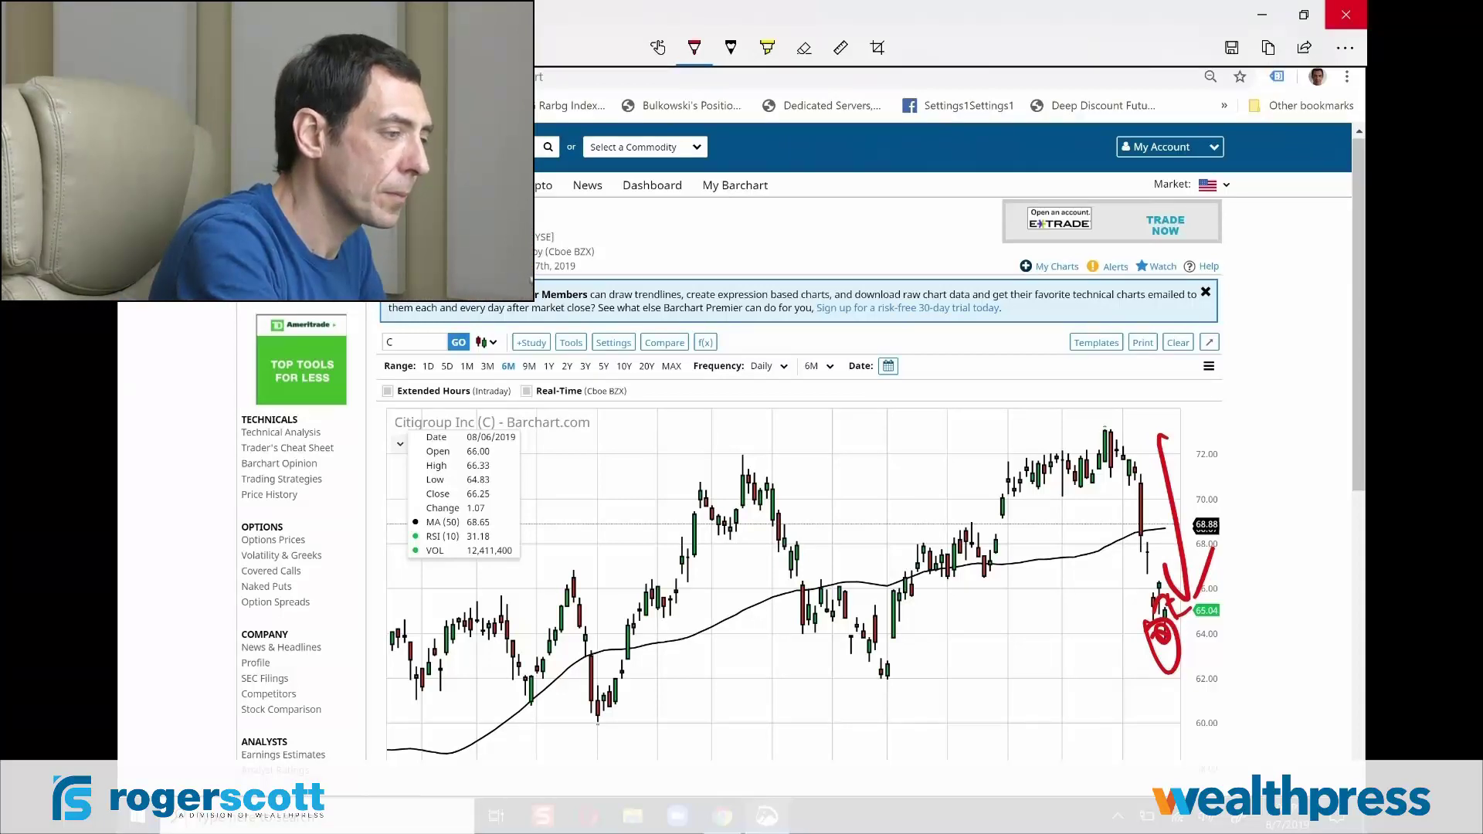
{"action": "left_click", "coordinate": [1263, 14]}
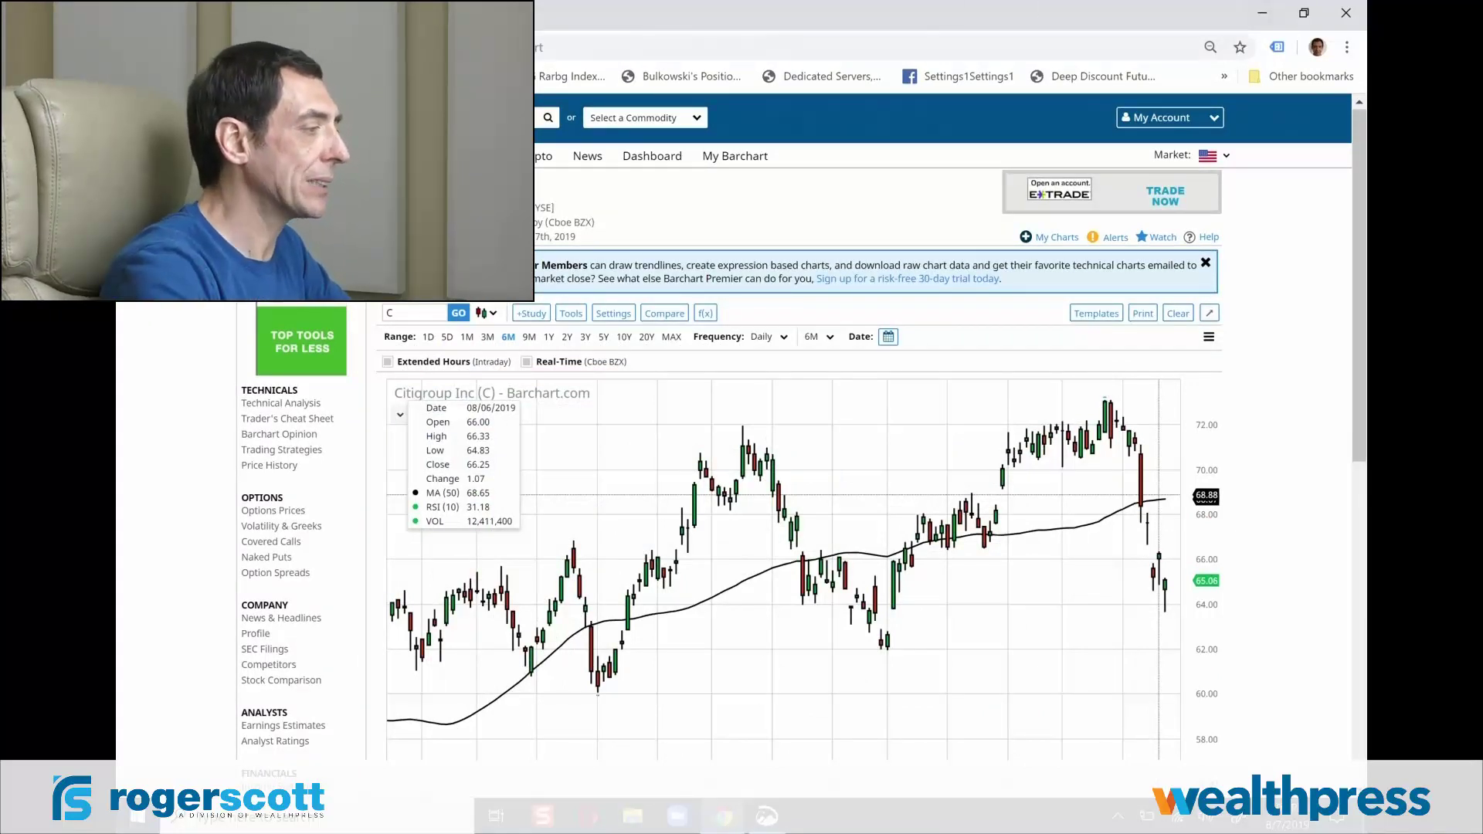
Step: Open stockfetcher.com in a new browser tab
{"action": "key", "text": "ctrl+t"}
{"action": "type", "text": "stock"}
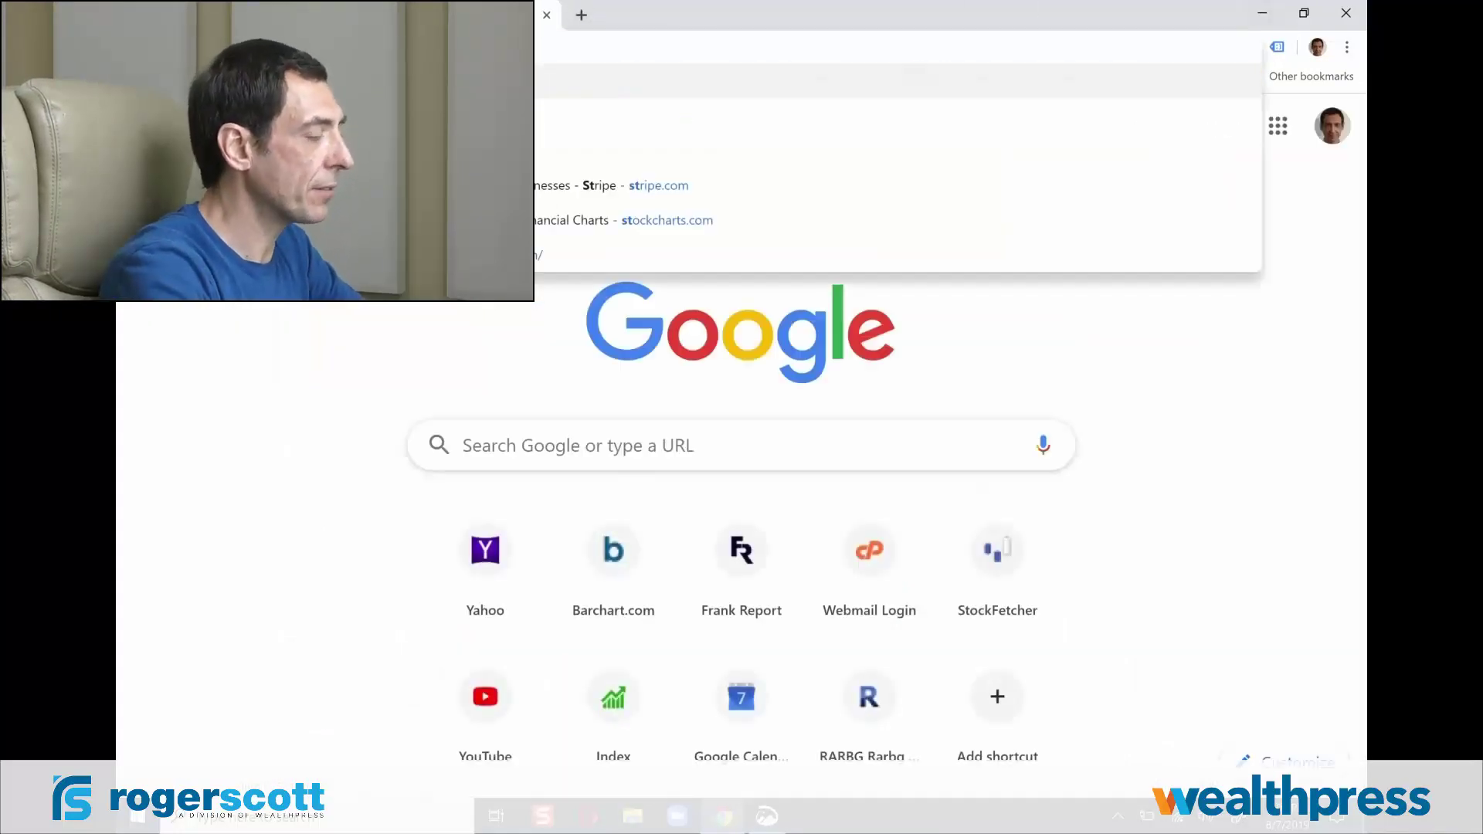
{"action": "key", "text": "Down"}
{"action": "key", "text": "Down"}
{"action": "key", "text": "Down"}
{"action": "key", "text": "Down"}
{"action": "key", "text": "Return"}
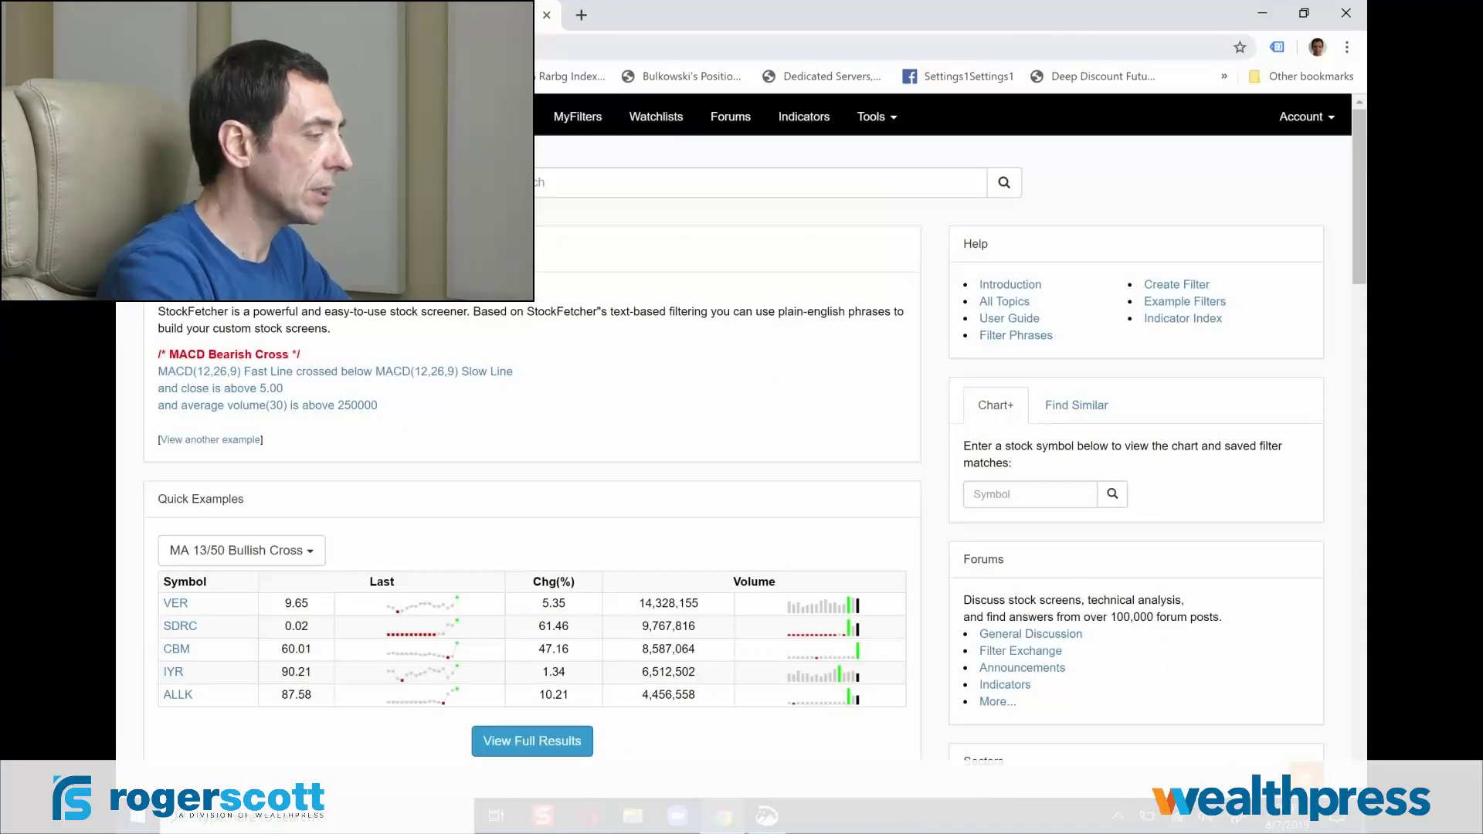
Step: Run the saved '90/10 alternative from stockfetcher' filter and snip the results screen
{"action": "left_click", "coordinate": [585, 122]}
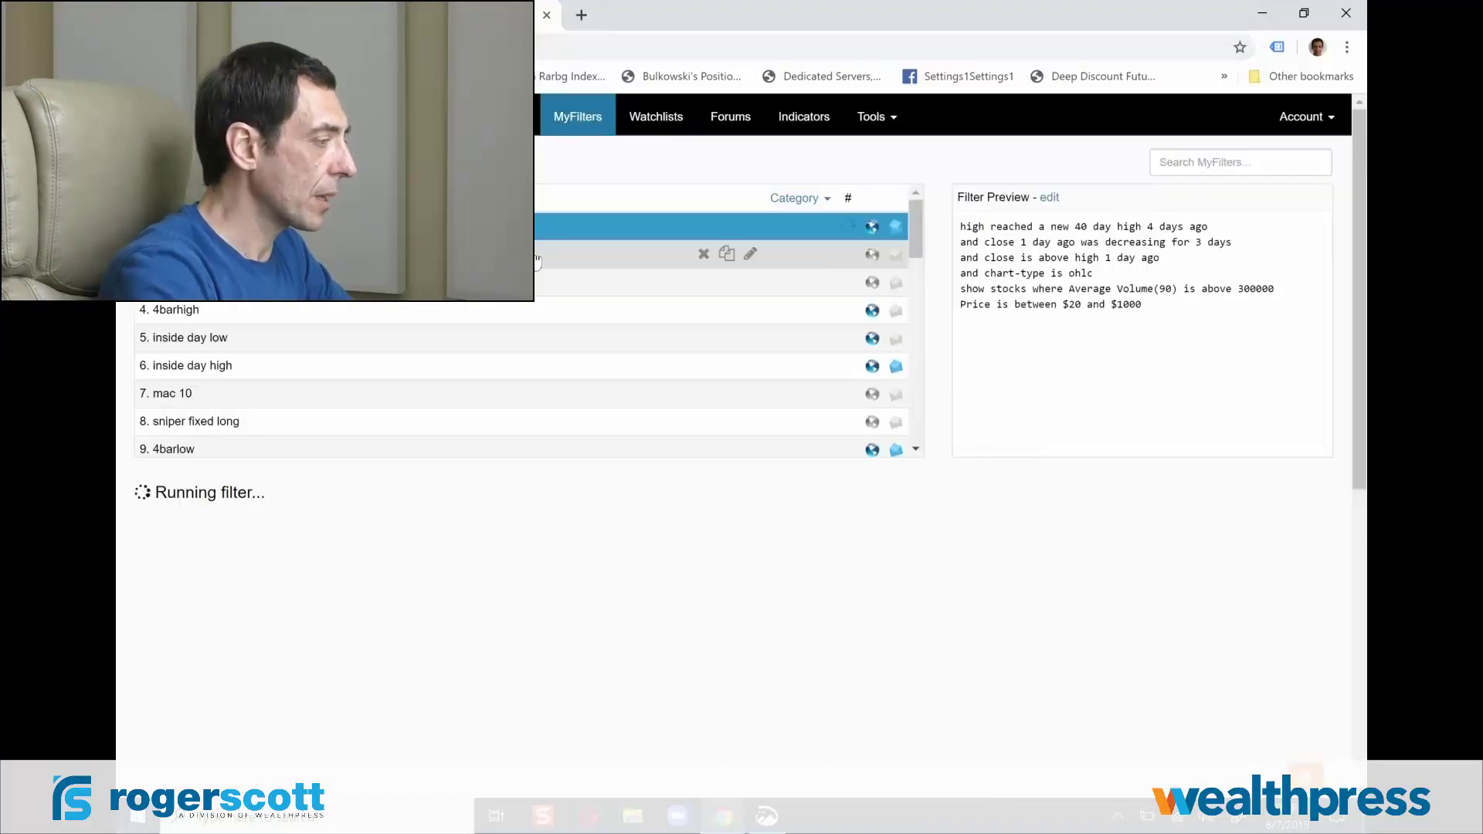
{"action": "left_click_drag", "start_coordinate": [912, 391], "coordinate": [912, 366]}
{"action": "left_click", "coordinate": [296, 317]}
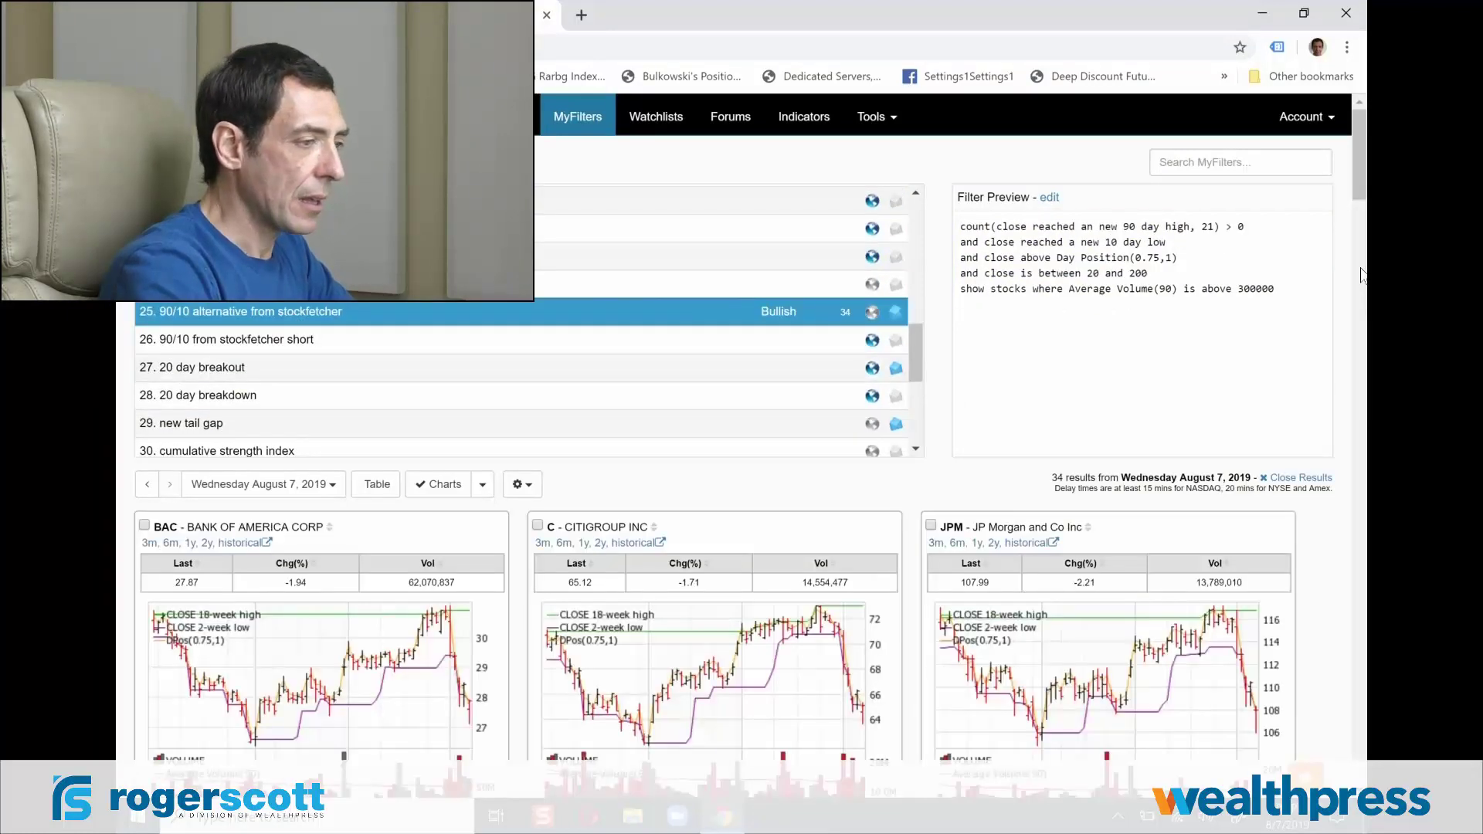
{"action": "scroll", "coordinate": [1363, 196], "scroll_direction": "down", "scroll_amount": 2}
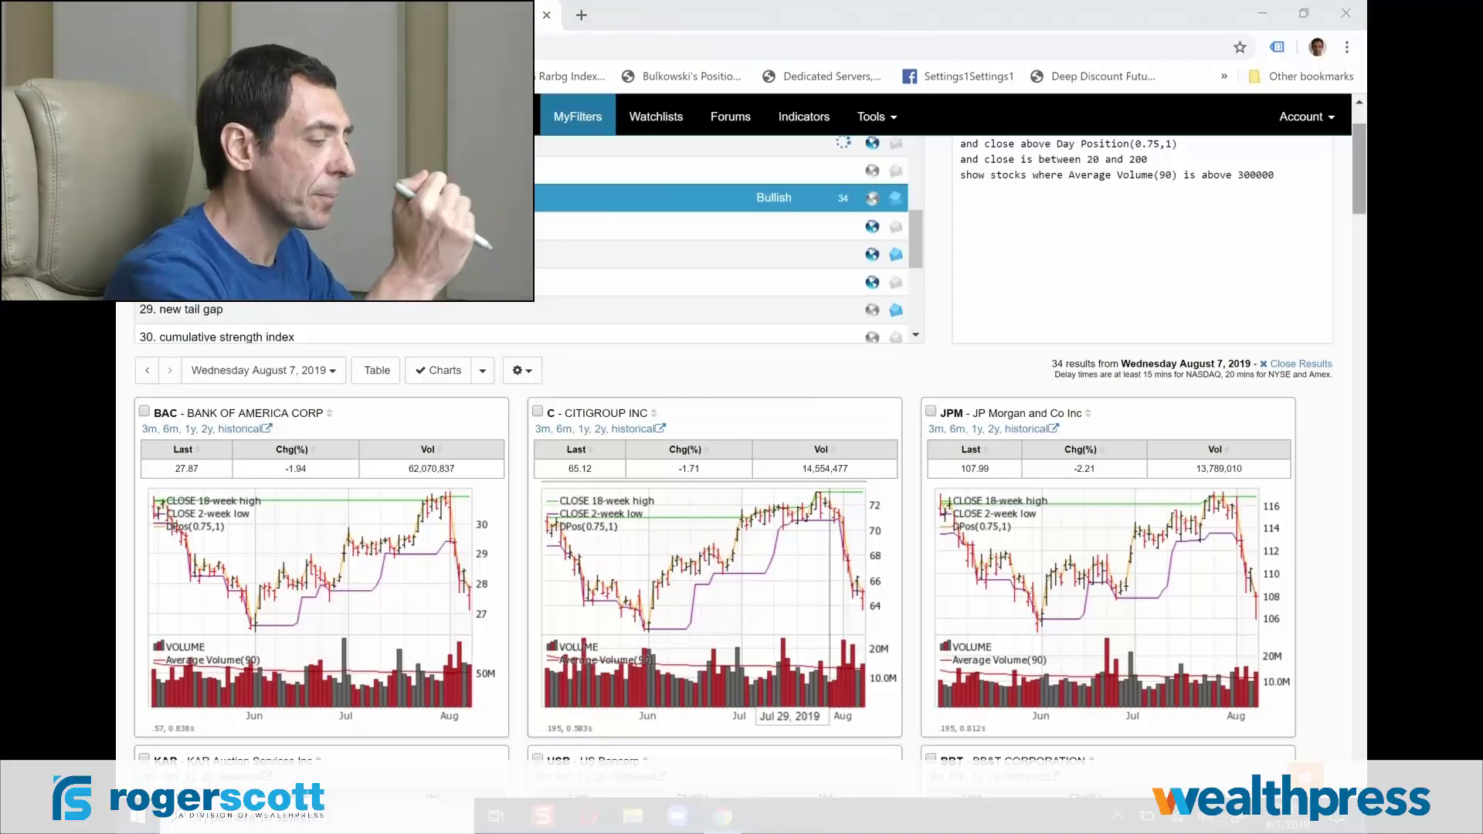
{"action": "key", "text": "super+shift+s"}
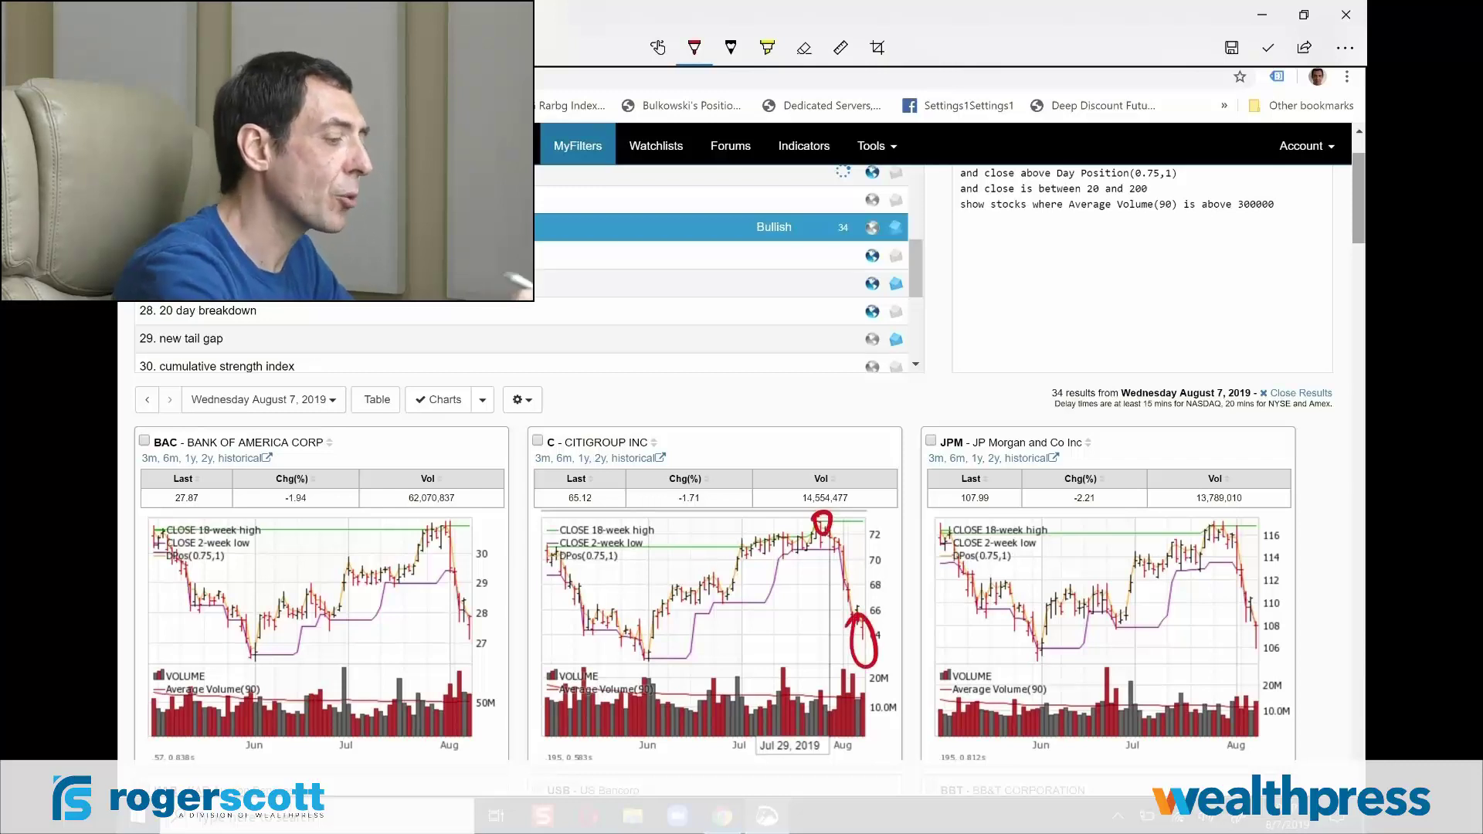
Step: Undo the circle around Citigroup's recent low and close the sketch
{"action": "key", "text": "ctrl+z"}
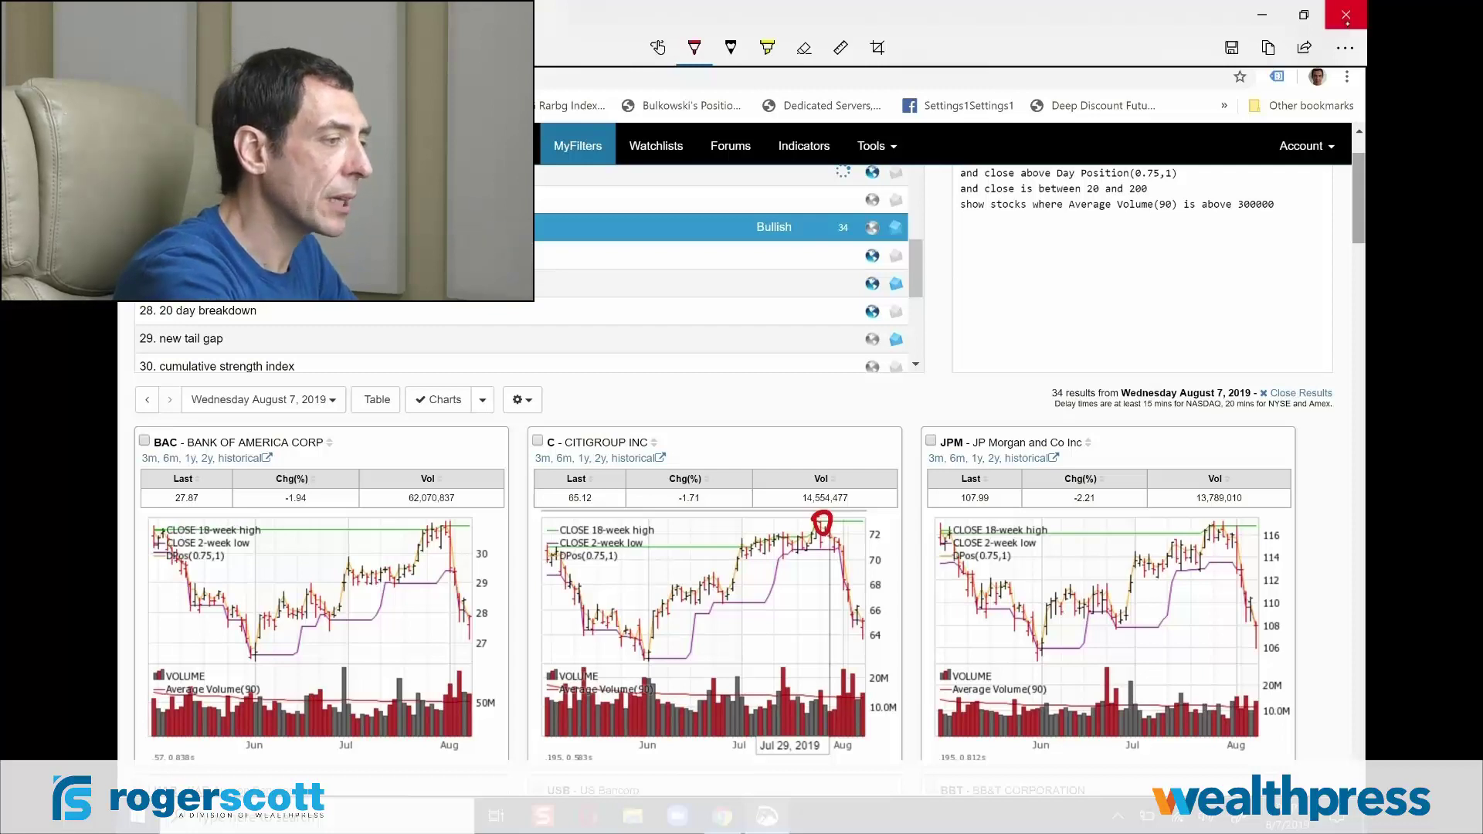
{"action": "left_click", "coordinate": [1346, 14]}
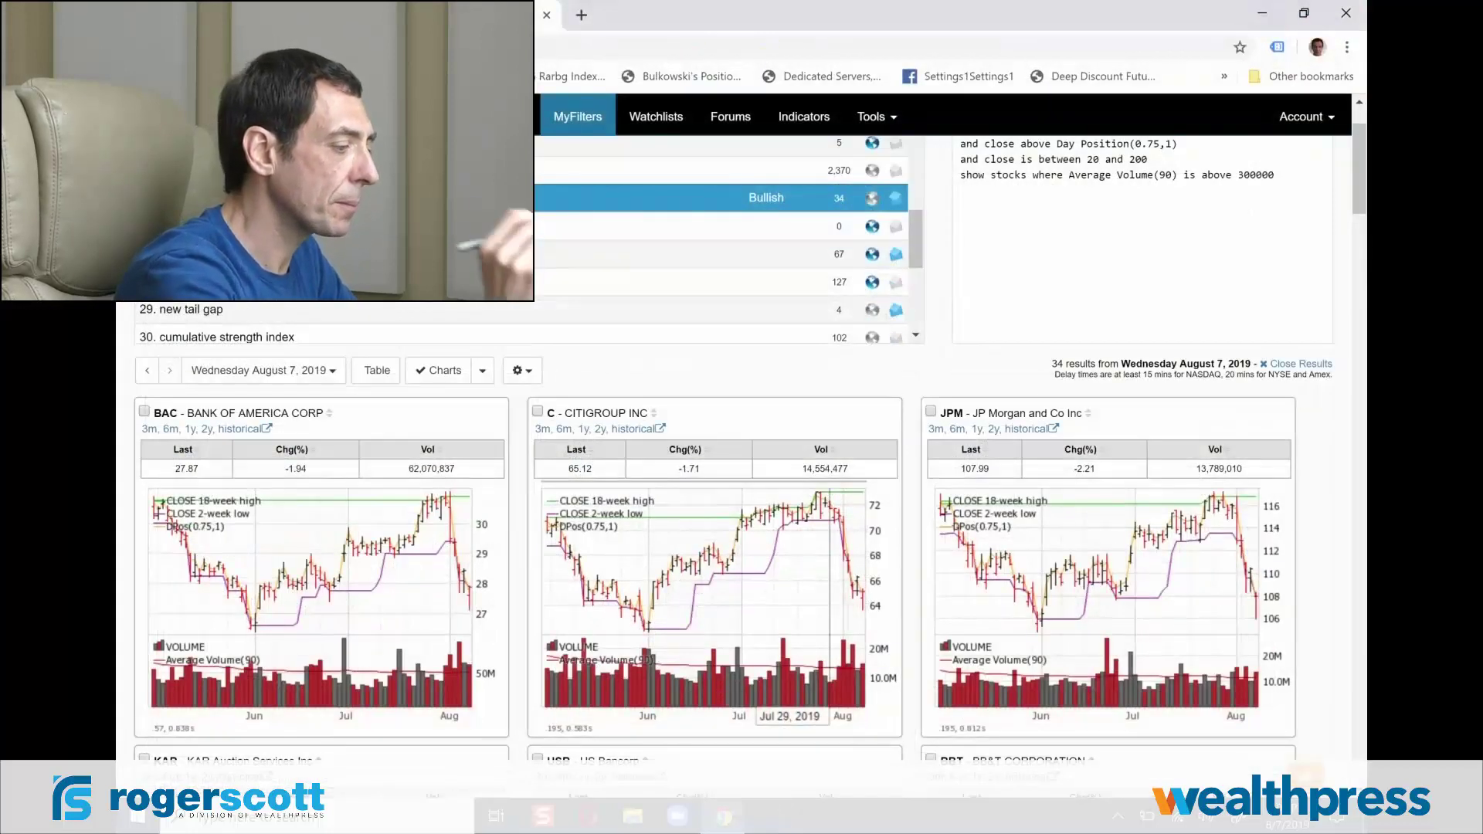
Step: Snip the enlarged Citigroup chart and mark its late-July peak as 90 and recent low as 10
{"action": "left_click", "coordinate": [830, 603]}
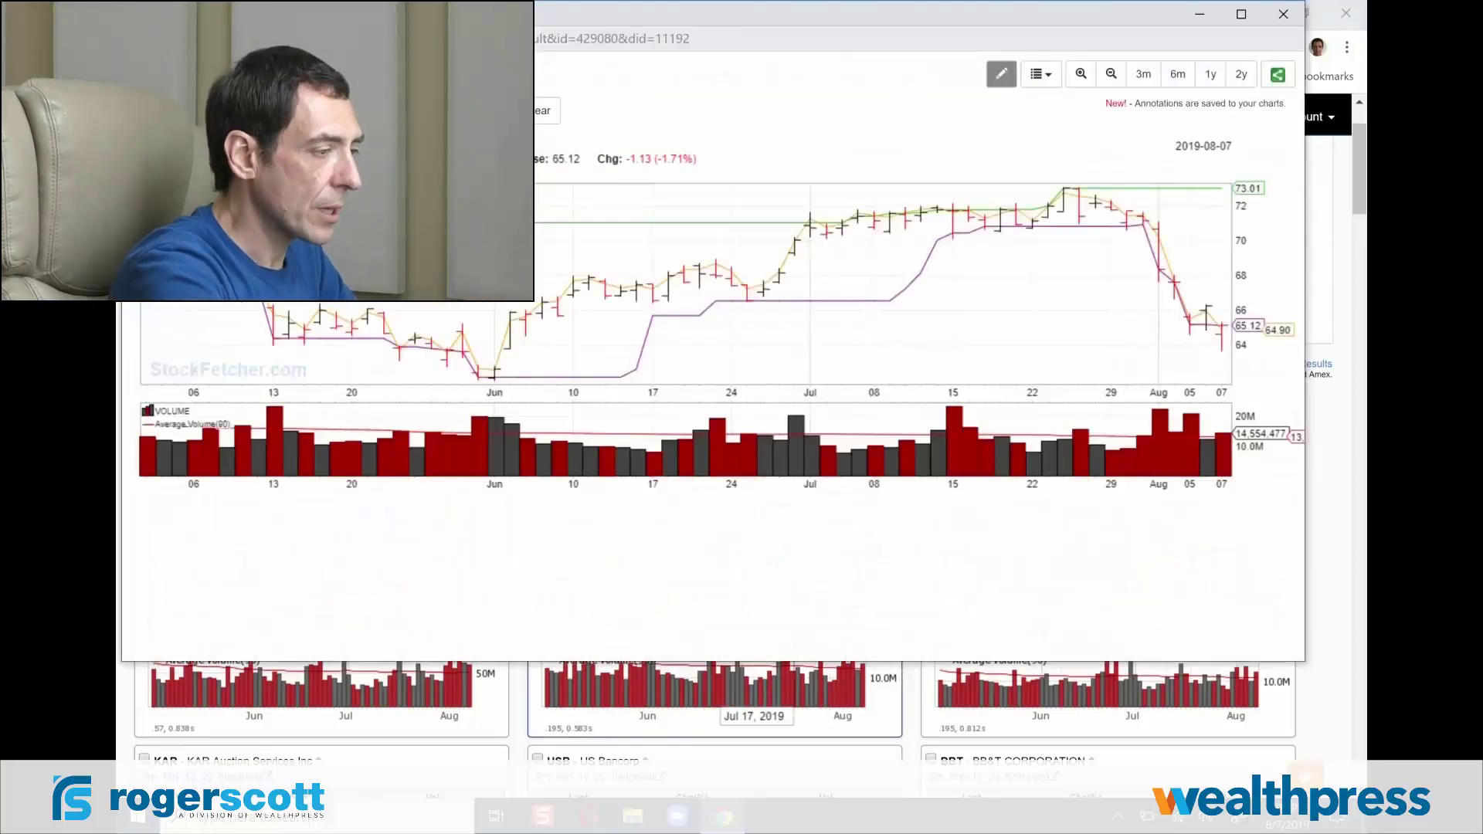
{"action": "key", "text": "super+w"}
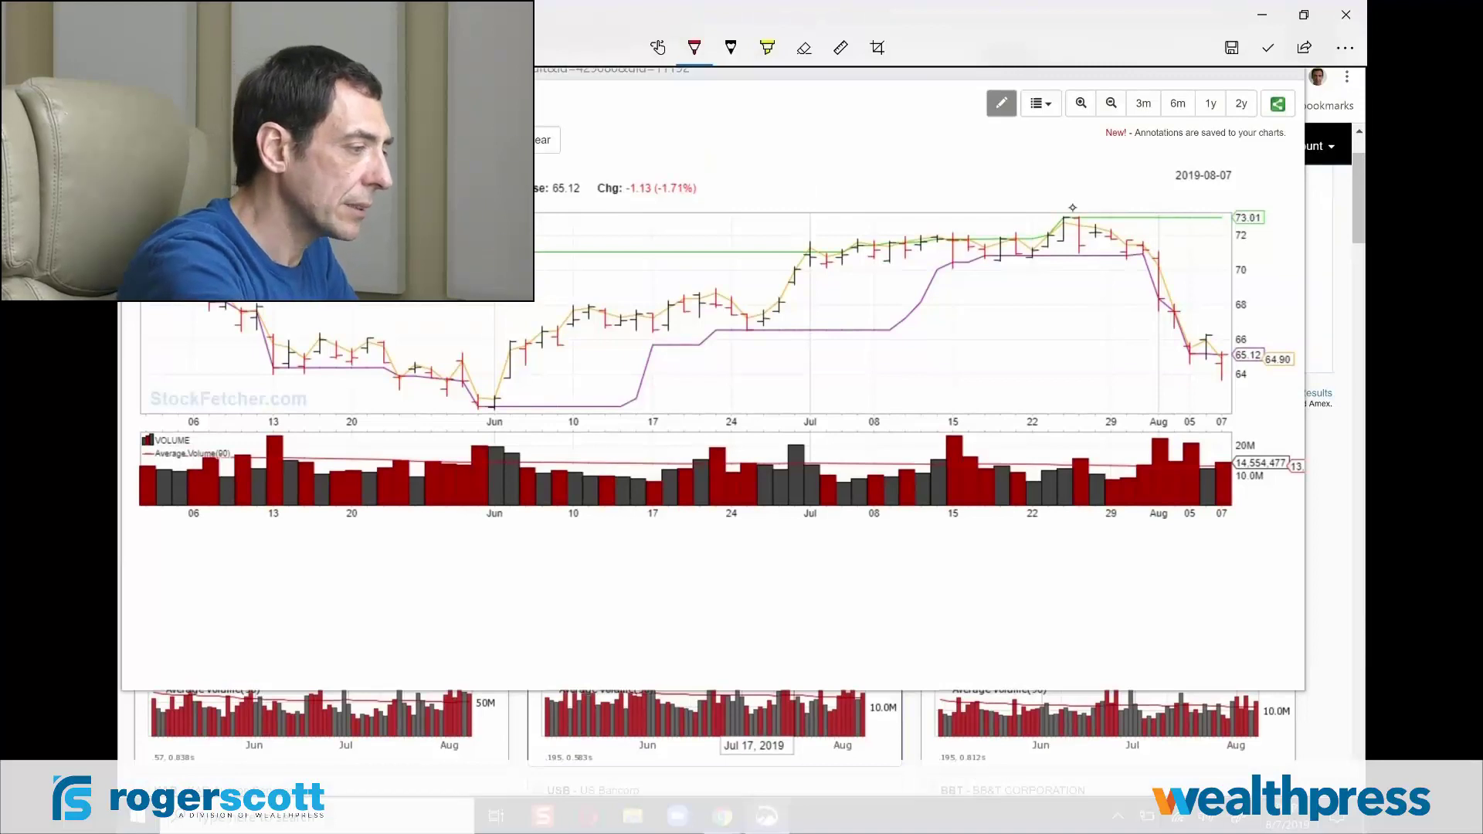
{"action": "left_click_drag", "start_coordinate": [1098, 241], "coordinate": [1080, 187]}
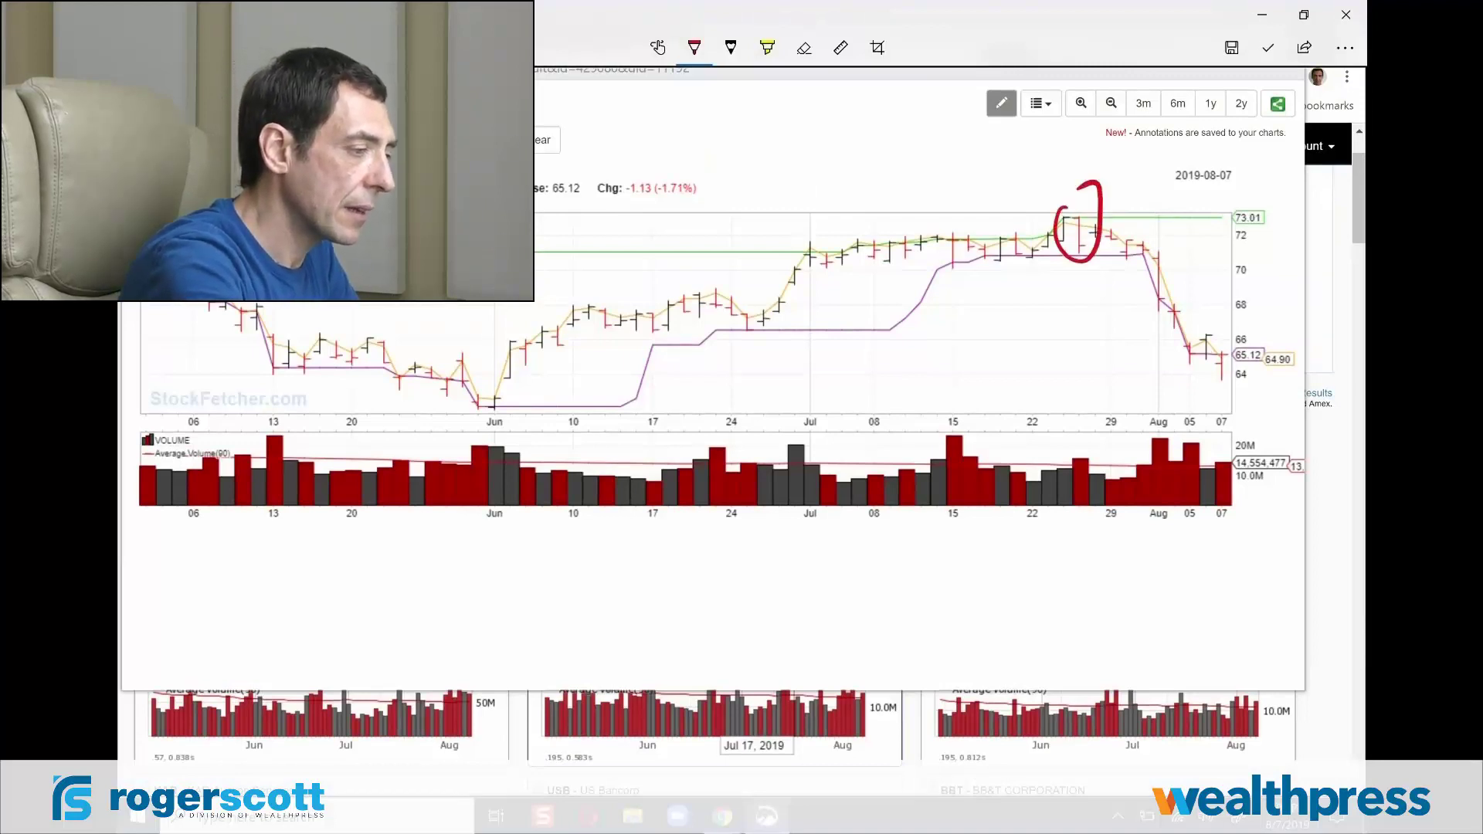
{"action": "left_click_drag", "start_coordinate": [910, 212], "coordinate": [1036, 187]}
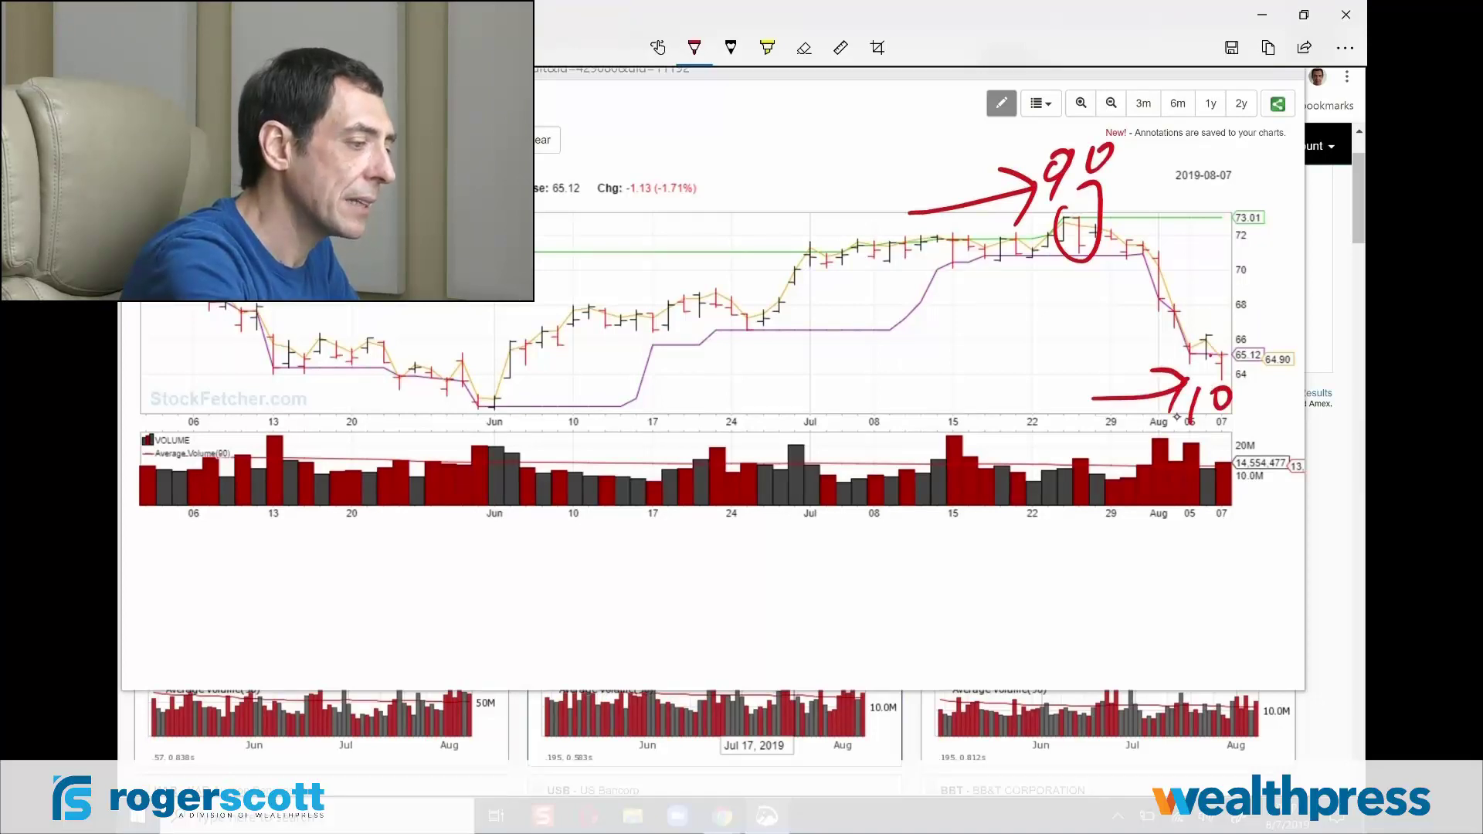
{"action": "mouse_move", "coordinate": [1177, 417]}
{"action": "left_mouse_down"}
{"action": "mouse_move", "coordinate": [1256, 370]}
{"action": "mouse_move", "coordinate": [1190, 422]}
{"action": "left_mouse_up"}
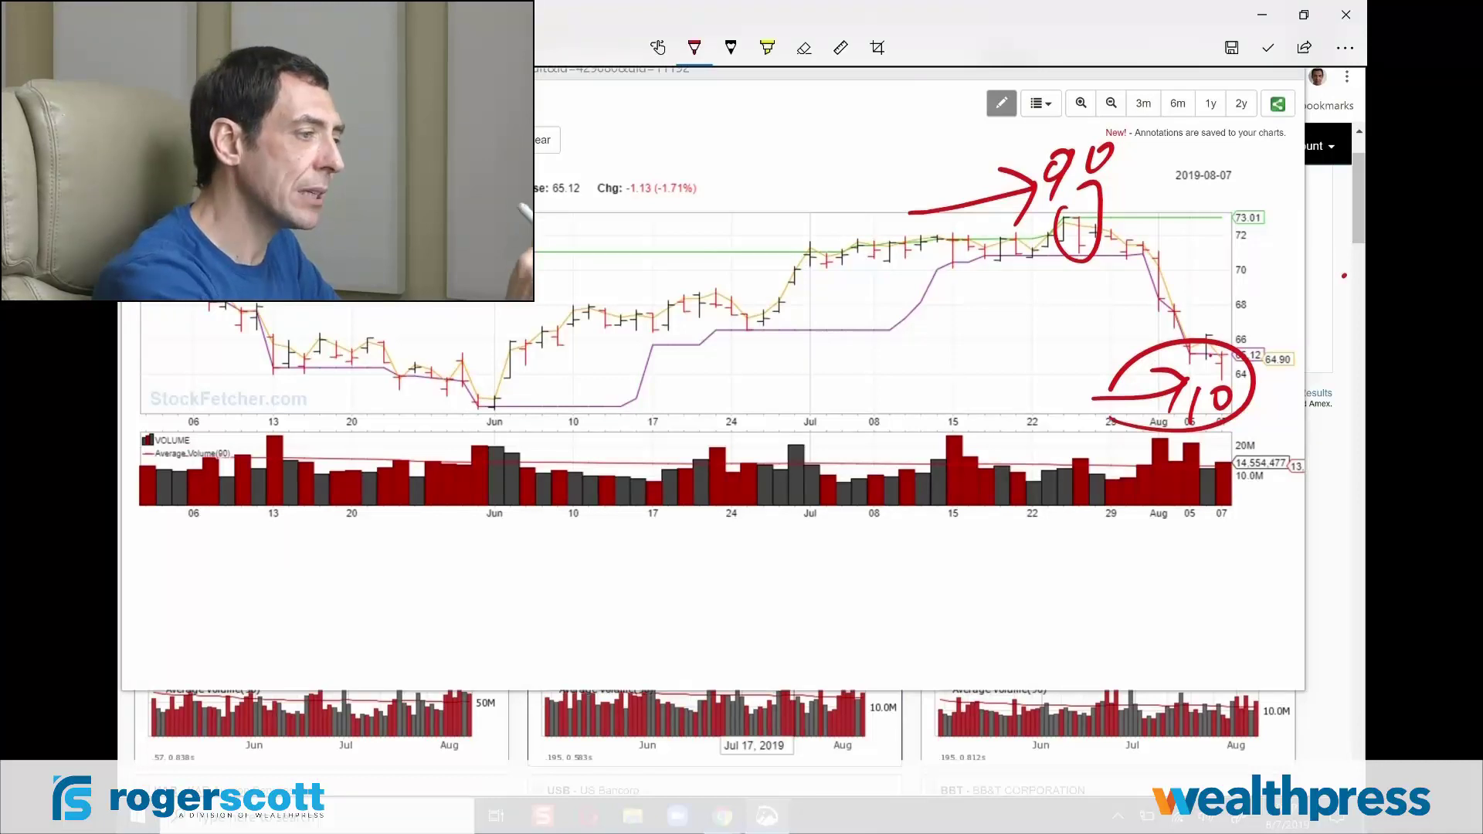
{"action": "left_click", "coordinate": [1263, 14]}
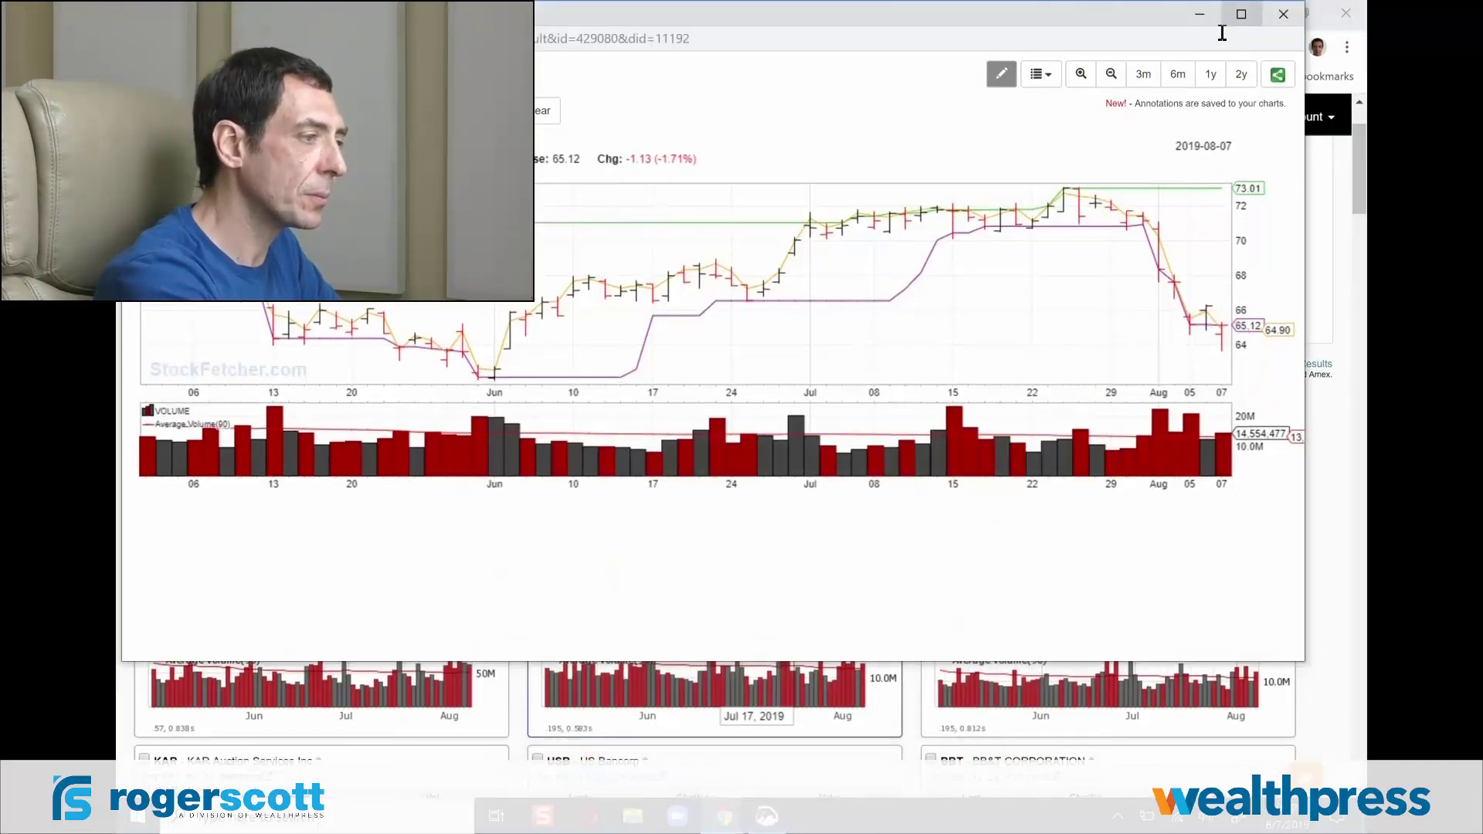
Step: Circle the 90/10 filter's Filter Preview conditions in red on a MyFilters capture
{"action": "left_click", "coordinate": [1200, 14]}
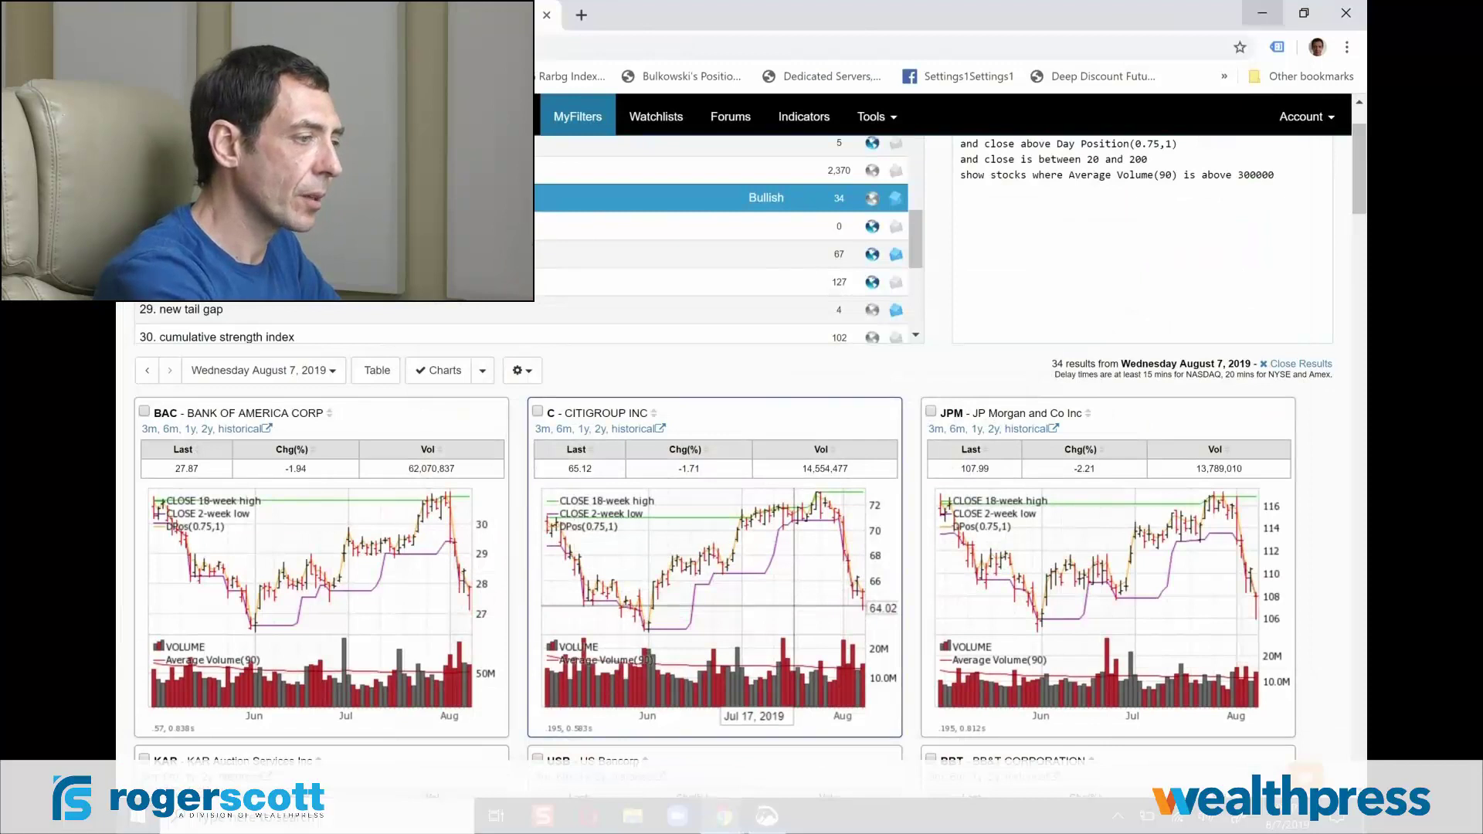
{"action": "scroll", "coordinate": [974, 205], "scroll_direction": "up", "scroll_amount": 2}
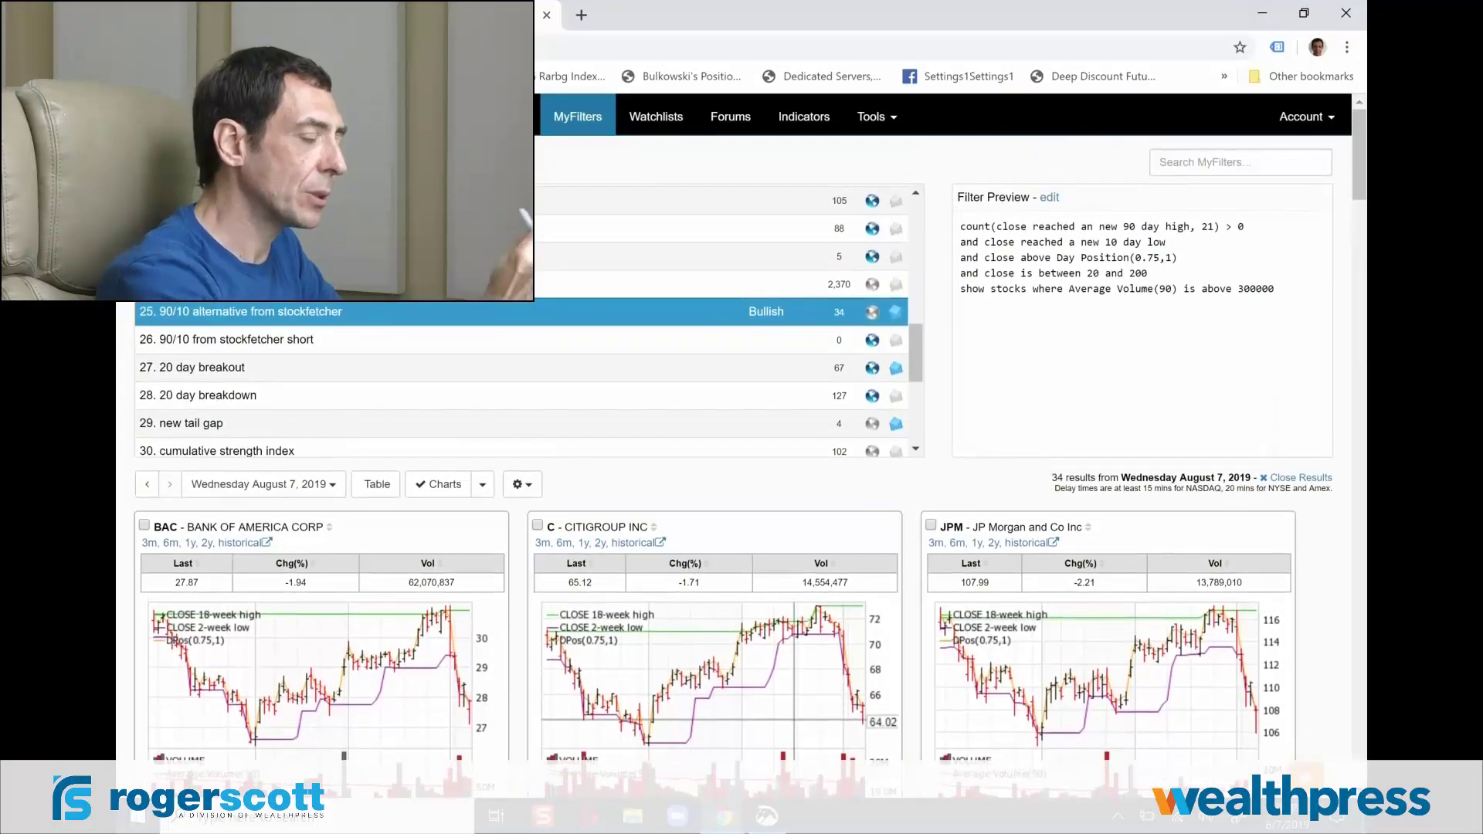
{"action": "key", "text": "alt+Tab"}
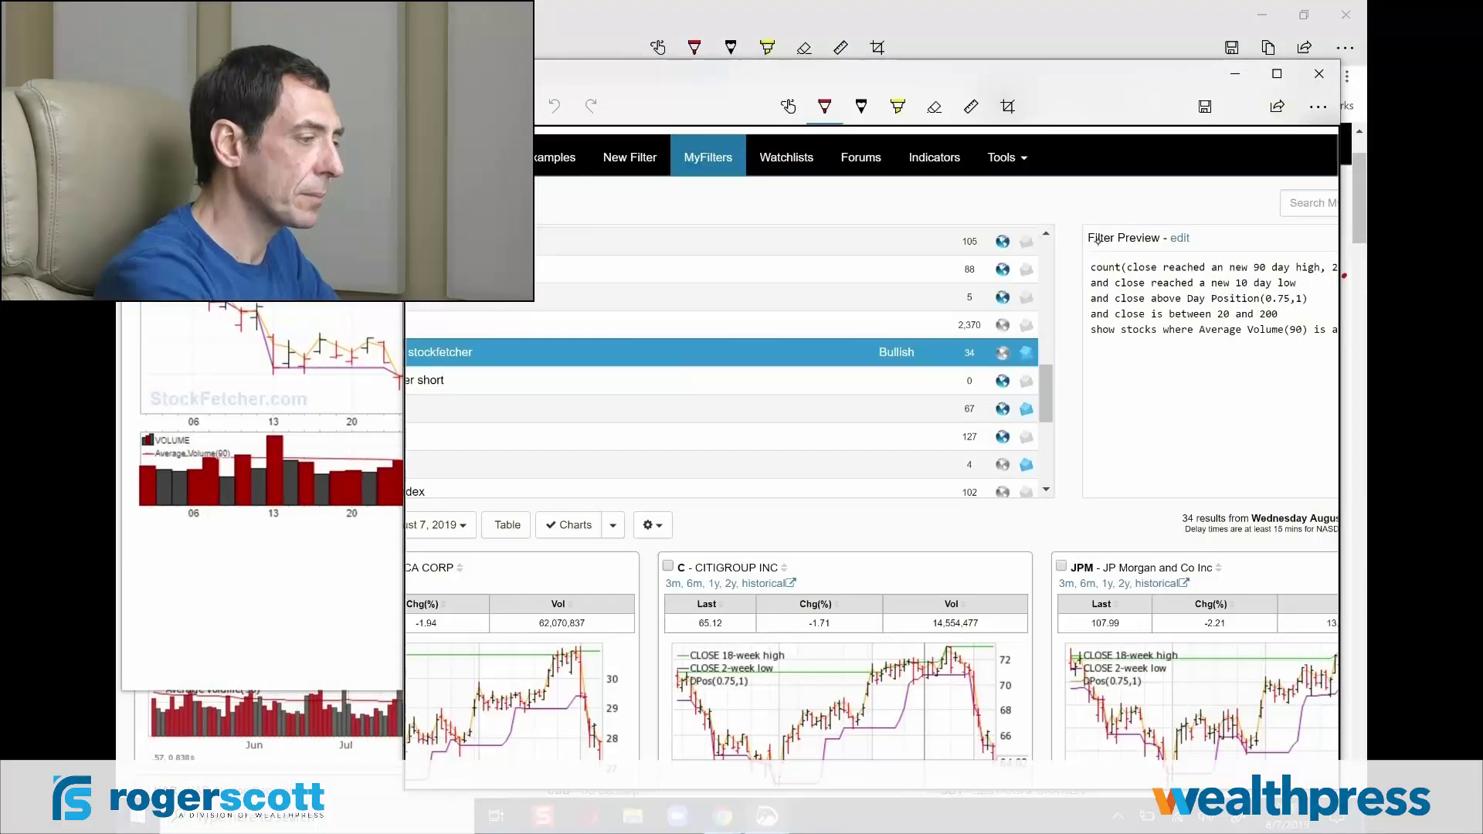
{"action": "left_click_drag", "start_coordinate": [1098, 241], "coordinate": [1271, 373]}
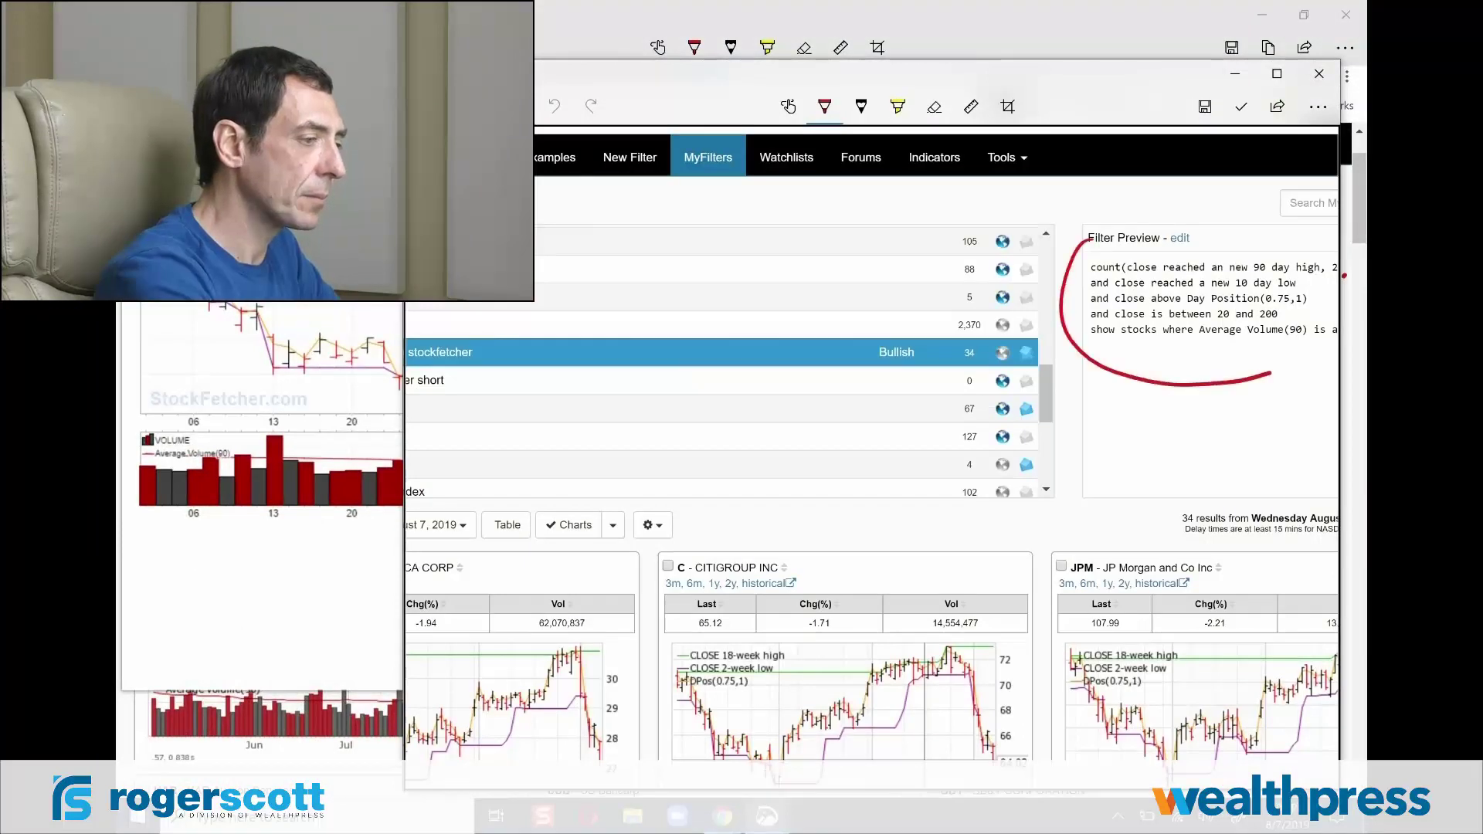
{"action": "left_click_drag", "start_coordinate": [1340, 261], "coordinate": [1099, 249]}
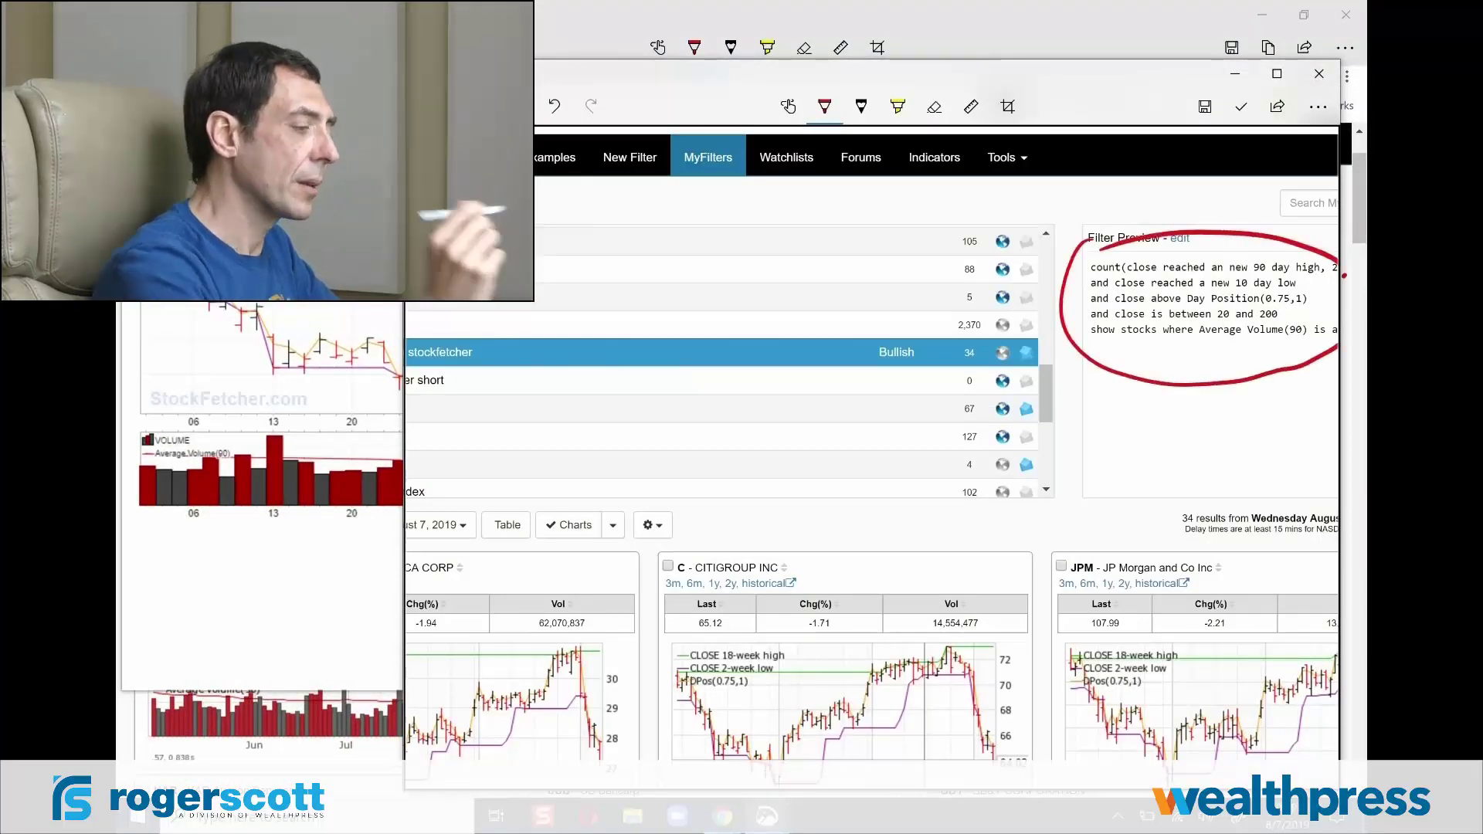